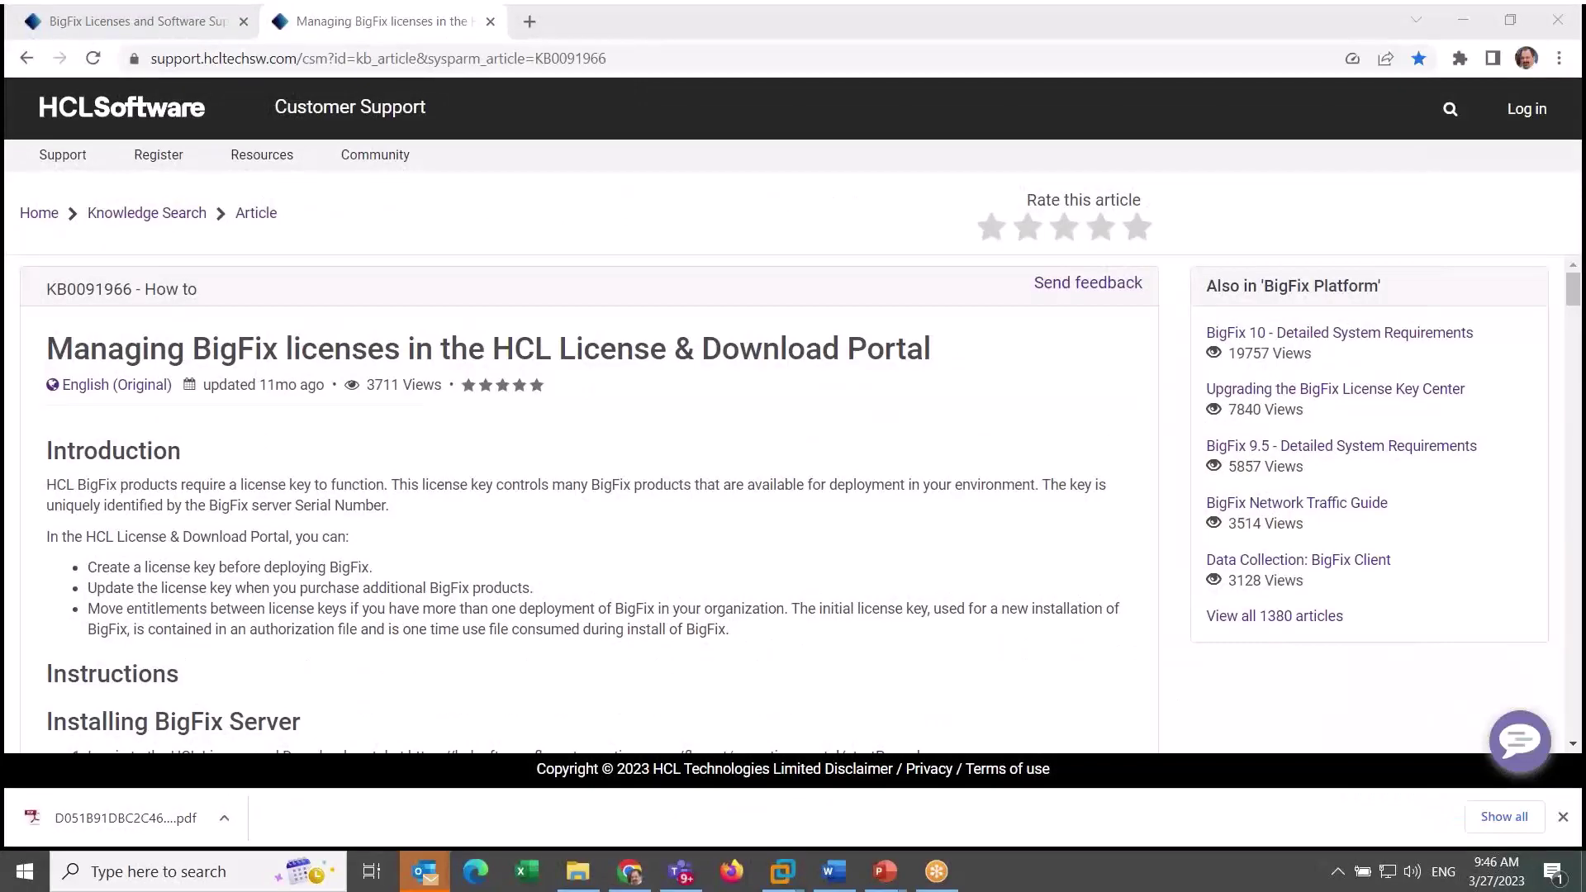
- Scroll through the BigFix licensing KB articles, then switch to the License & Download Portal session
{"action": "left_click", "coordinate": [1573, 290]}
{"action": "left_click_drag", "start_coordinate": [1572, 291], "coordinate": [1572, 476]}
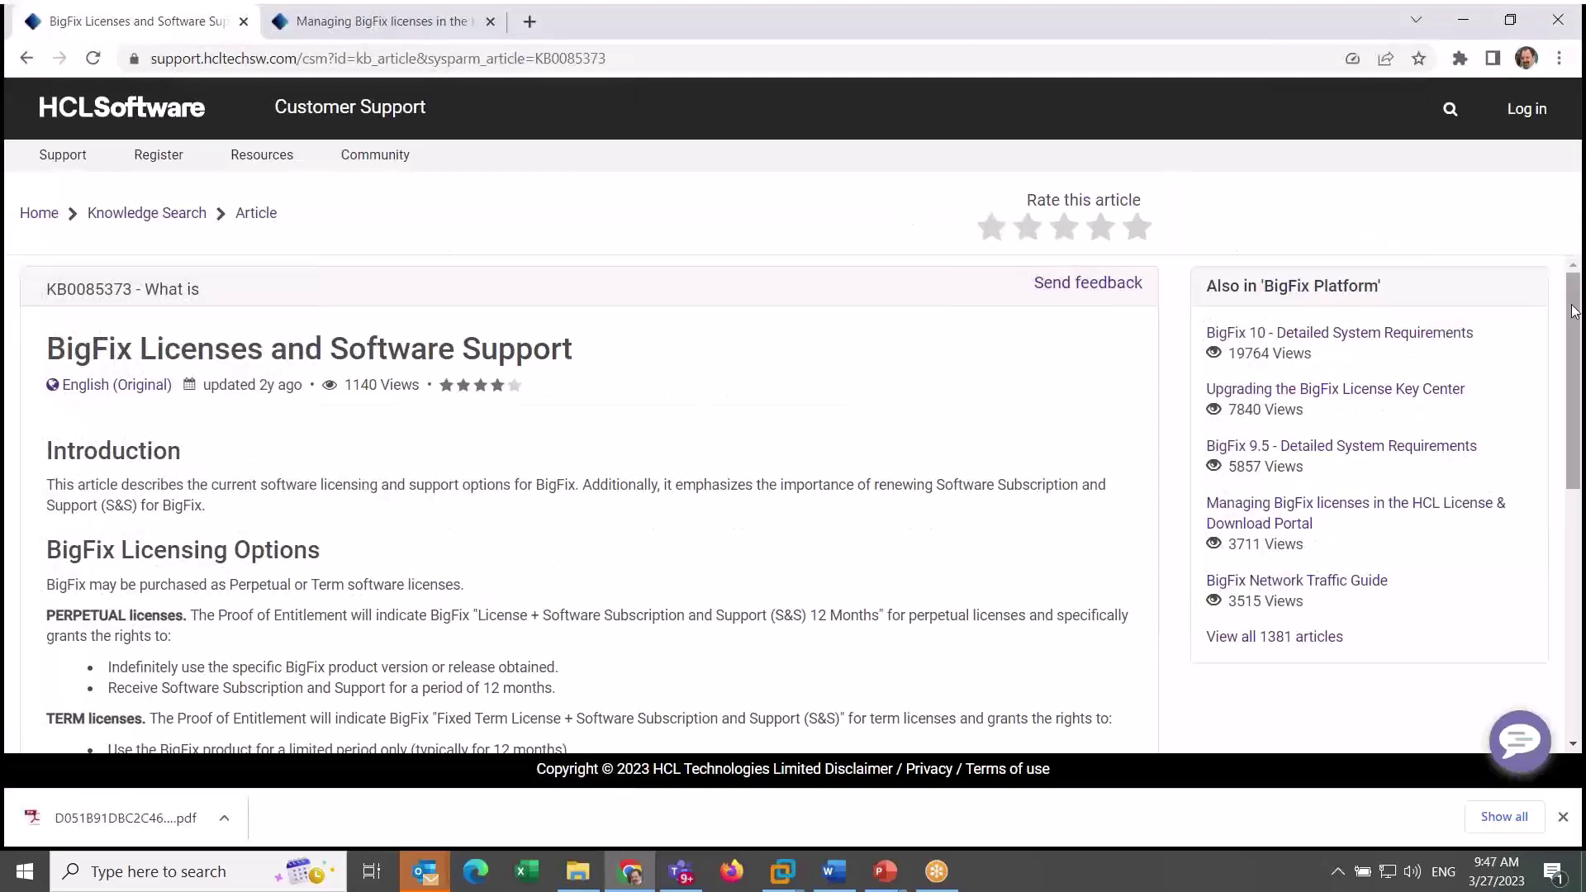
{"action": "scroll", "coordinate": [1573, 312], "scroll_direction": "down", "scroll_amount": 3}
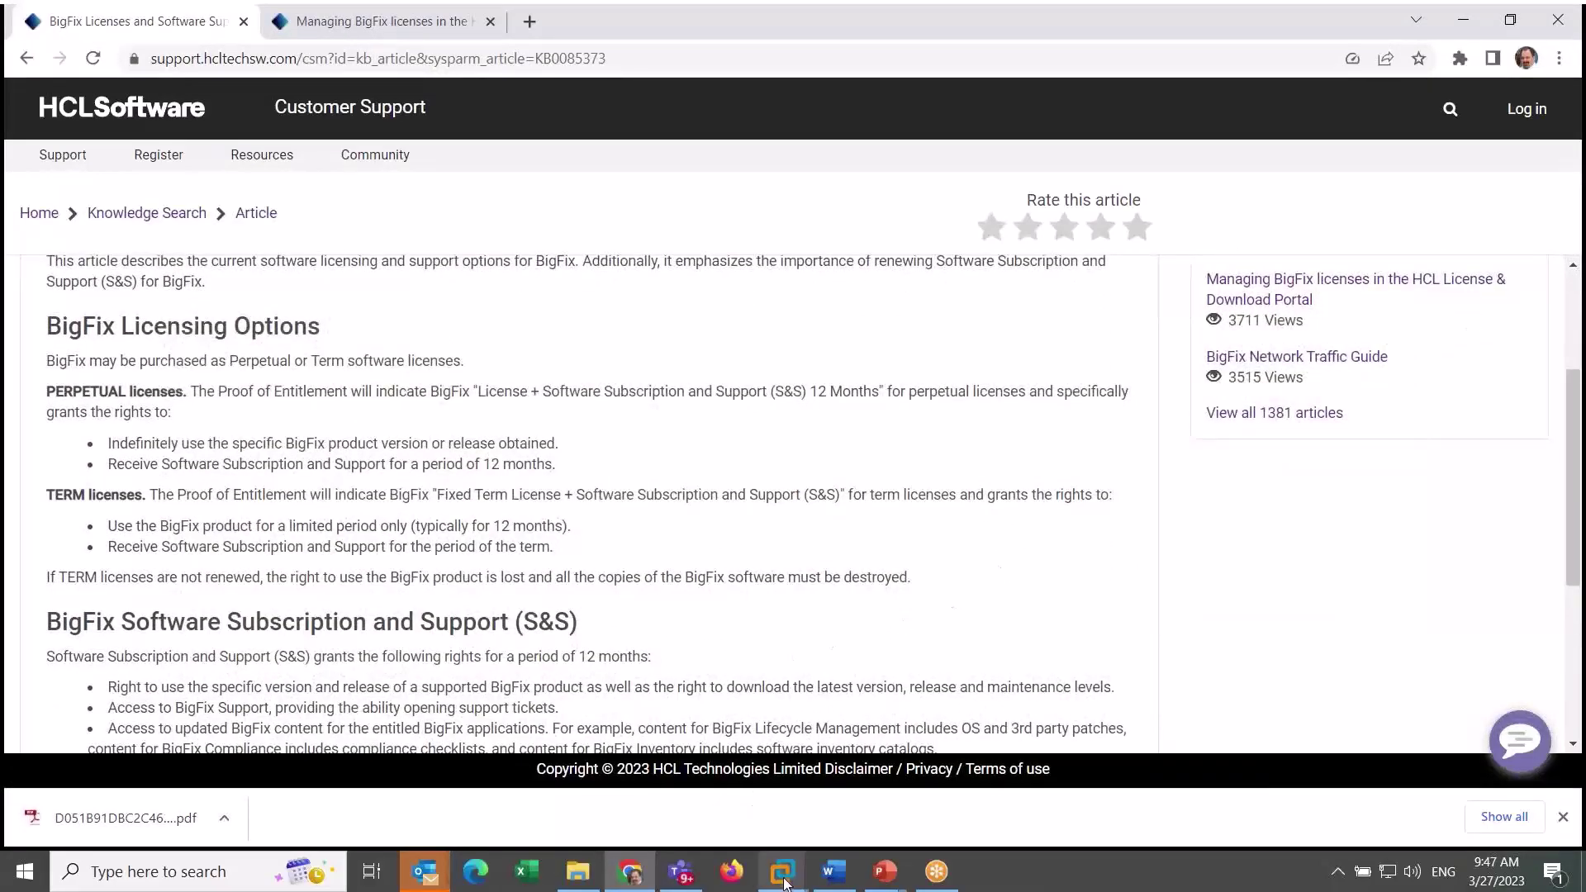
{"action": "mouse_move", "coordinate": [783, 880]}
{"action": "left_click", "coordinate": [730, 834]}
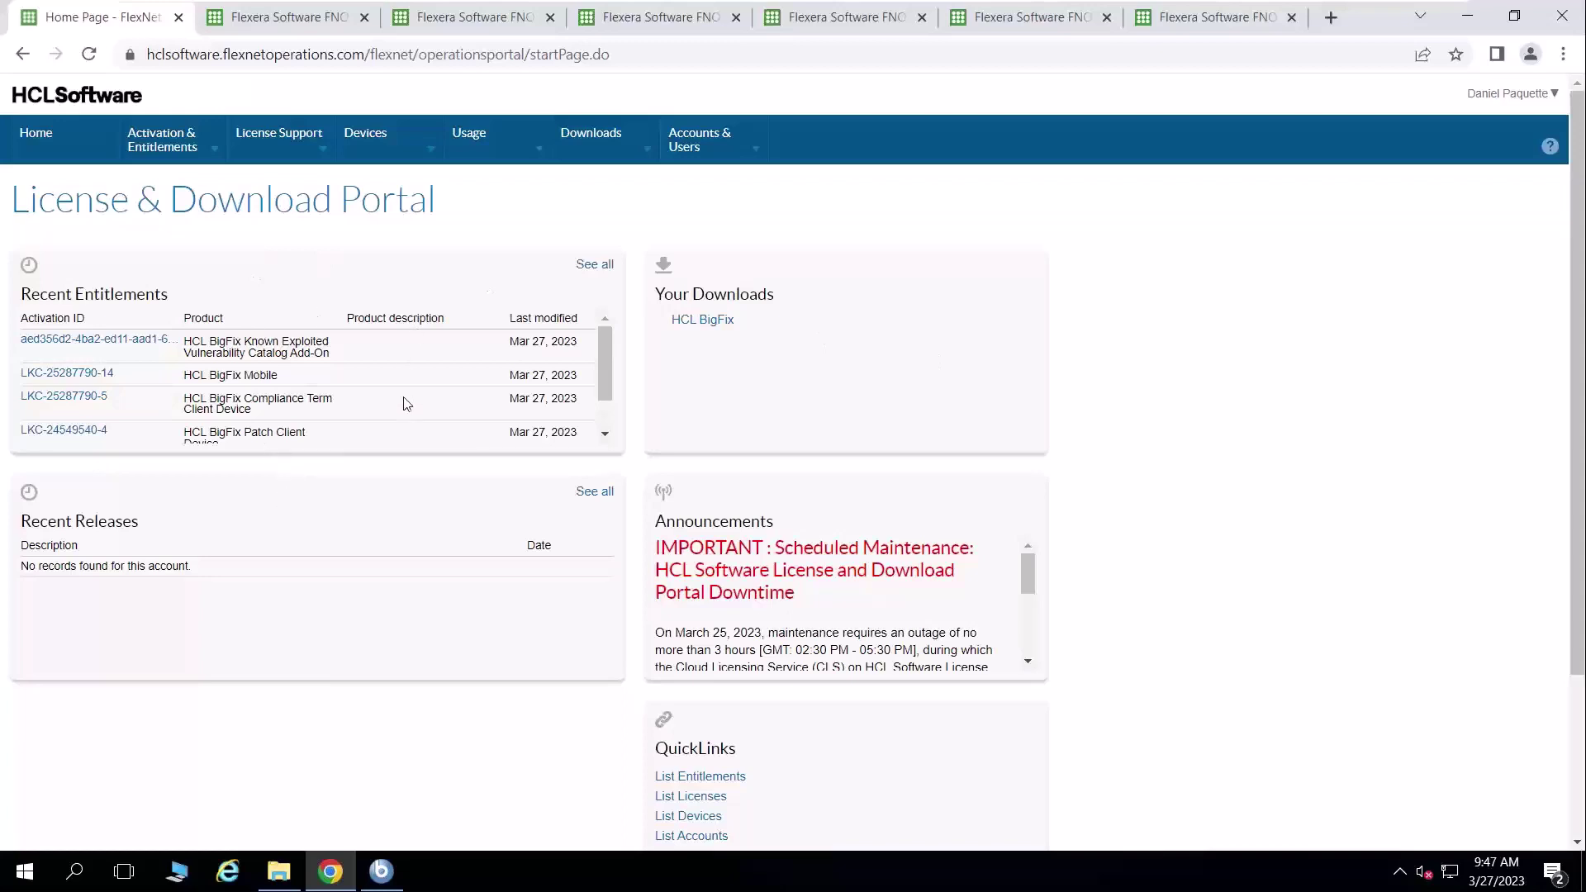
- Highlight the Recent Entitlements rows, its heading, and the scheduled-maintenance announcement on the portal home page
{"action": "left_click_drag", "start_coordinate": [405, 404], "coordinate": [44, 285]}
{"action": "left_click", "coordinate": [202, 272]}
{"action": "triple_click", "coordinate": [612, 283]}
{"action": "left_click", "coordinate": [616, 275]}
{"action": "left_click_drag", "start_coordinate": [796, 581], "coordinate": [650, 548]}
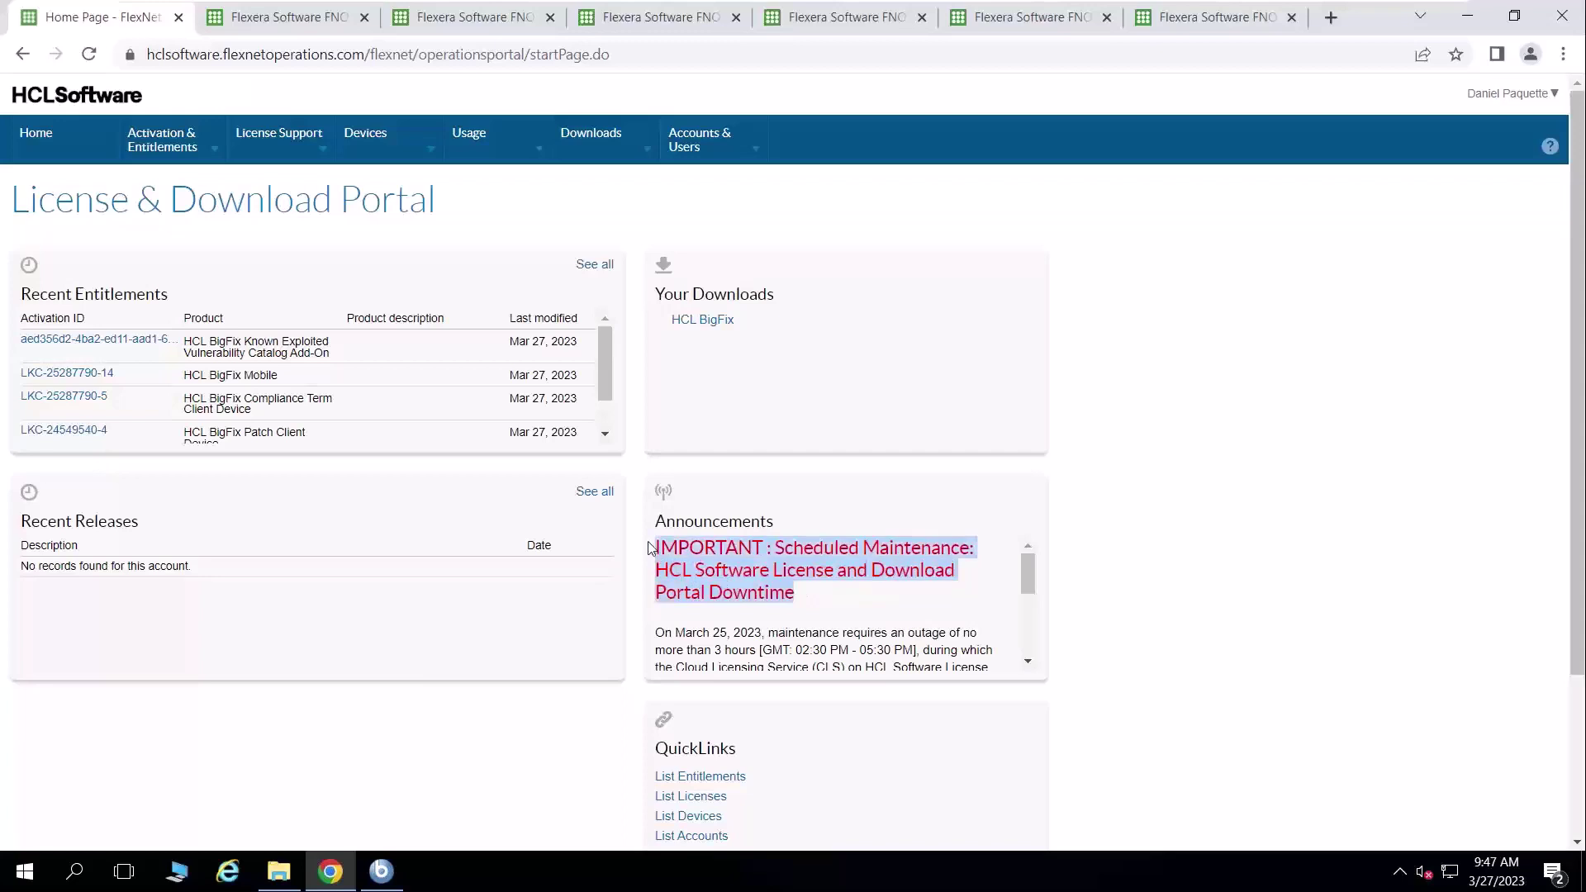
{"action": "left_click", "coordinate": [1125, 451]}
{"action": "mouse_move", "coordinate": [693, 146]}
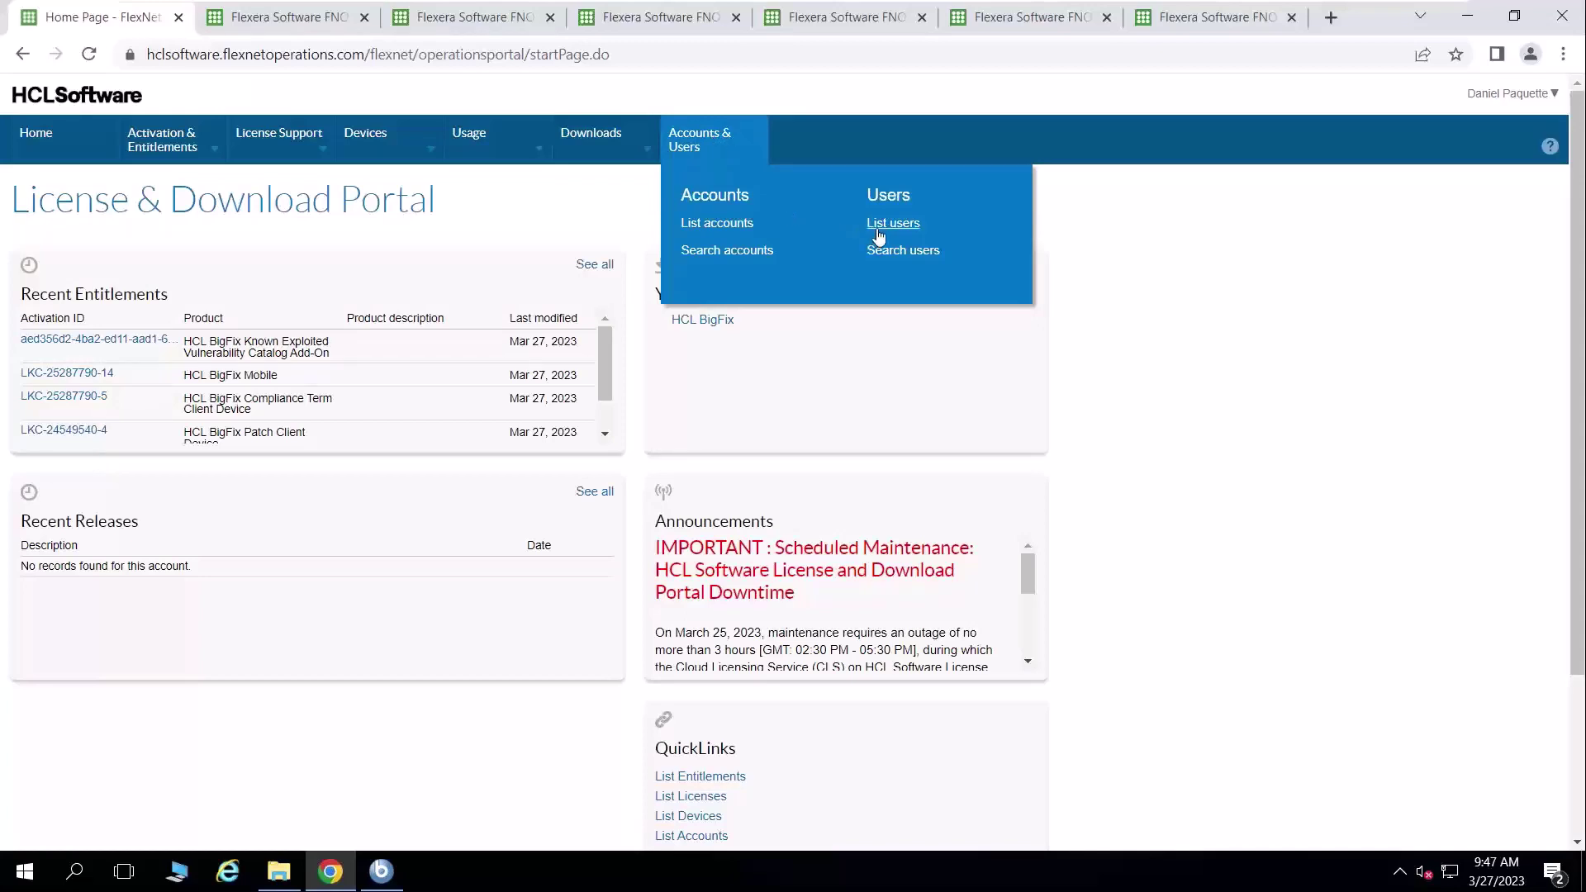
- List the accounts, select BigFix_Tech_Sales, and show the actions available for it
{"action": "left_click", "coordinate": [732, 225]}
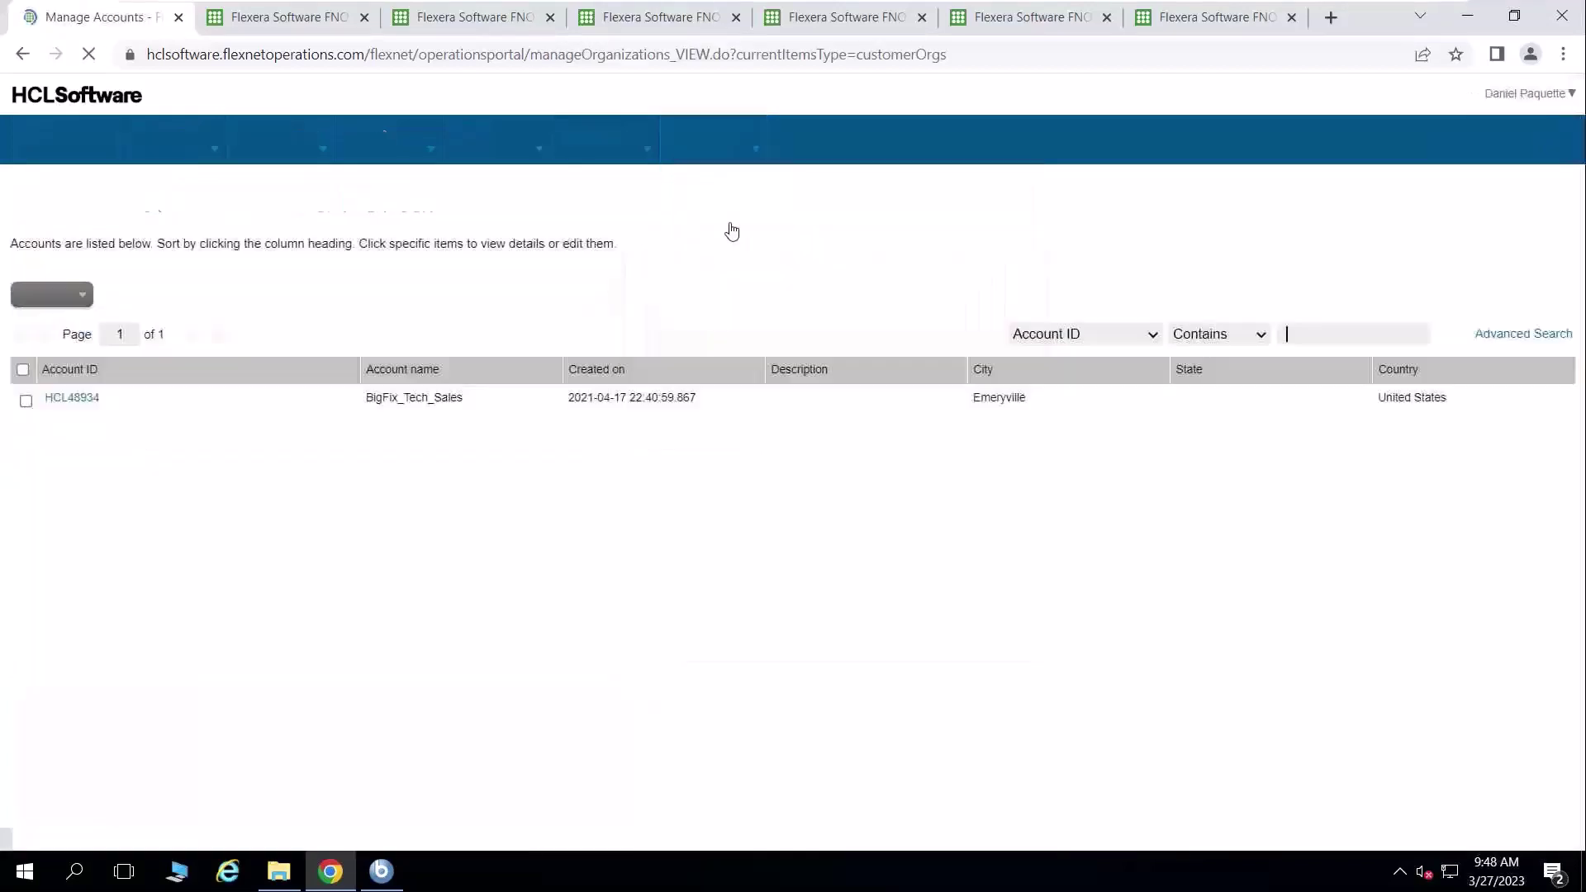
{"action": "left_click", "coordinate": [26, 401]}
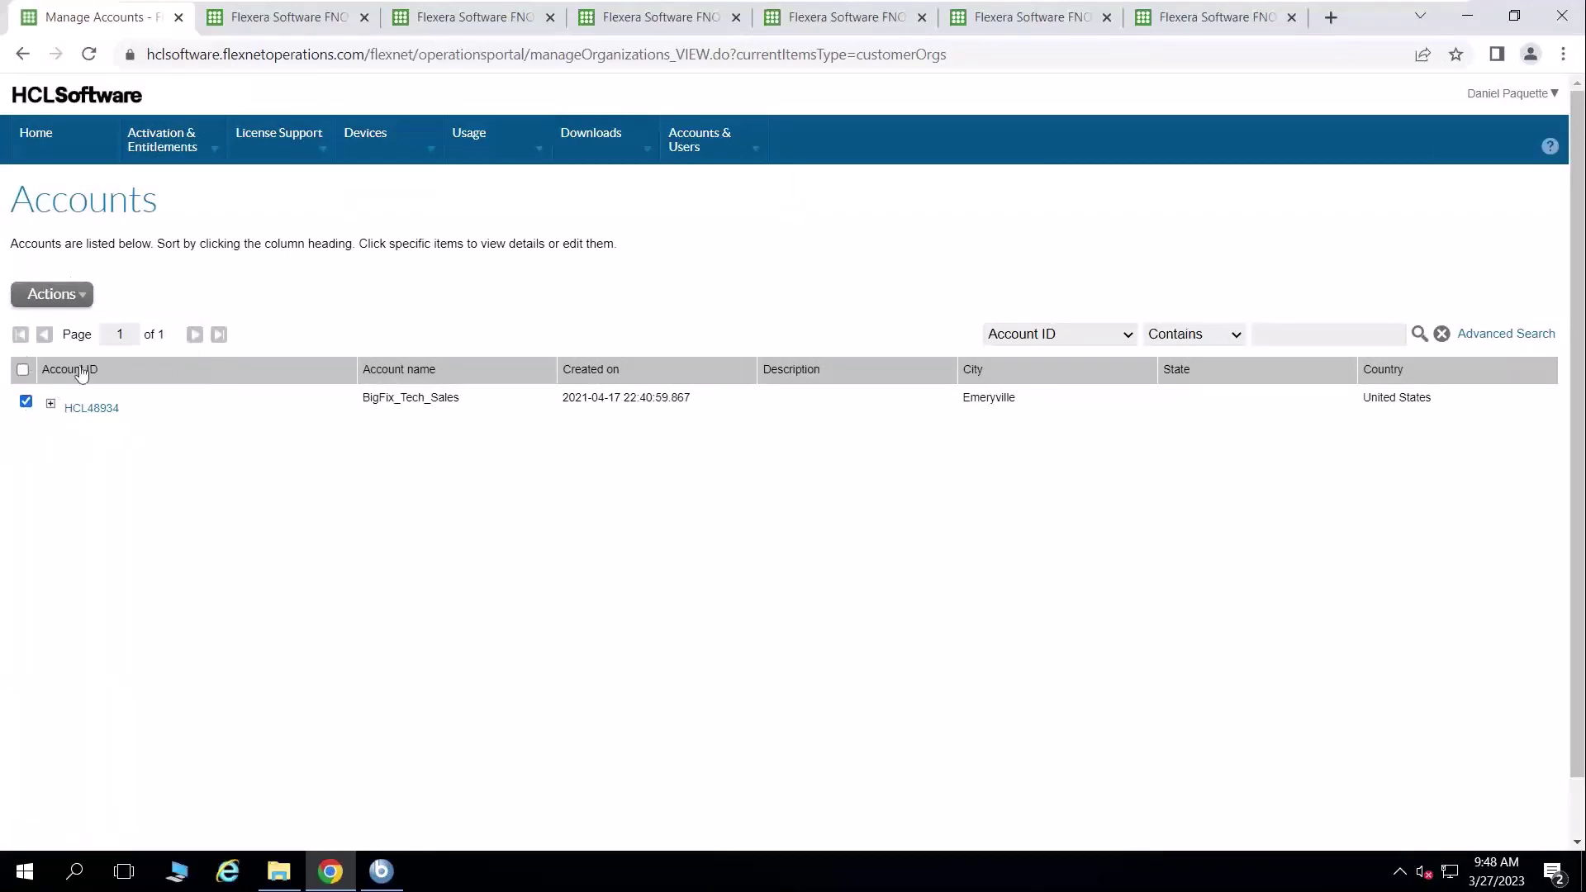
{"action": "left_click", "coordinate": [85, 303]}
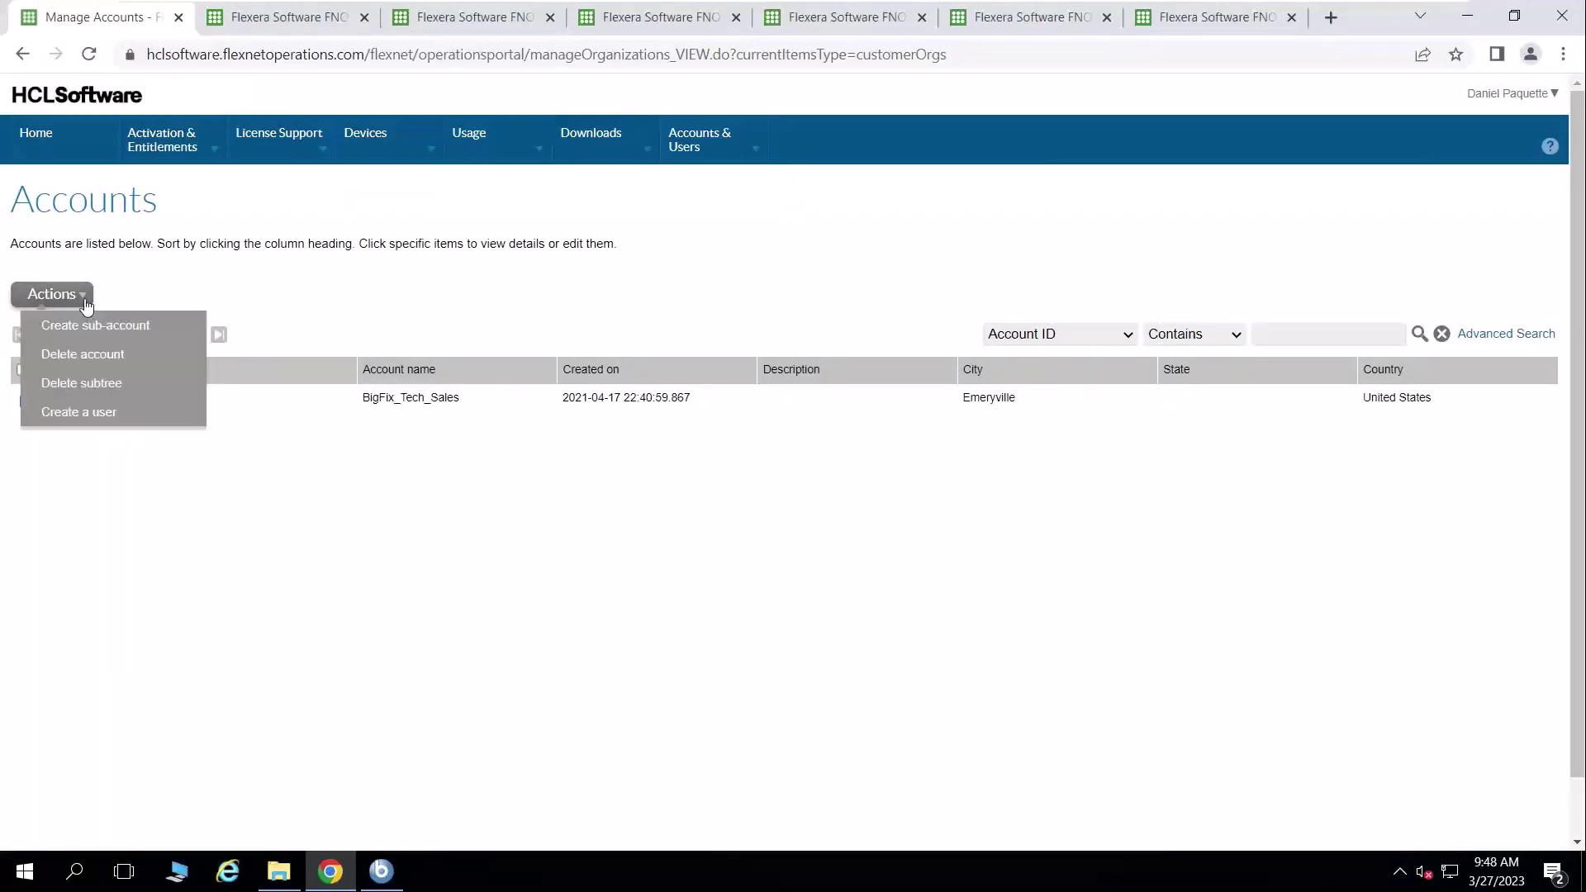
- Start a new user for the account and mark them as BigFix primary contact
{"action": "left_click", "coordinate": [86, 411]}
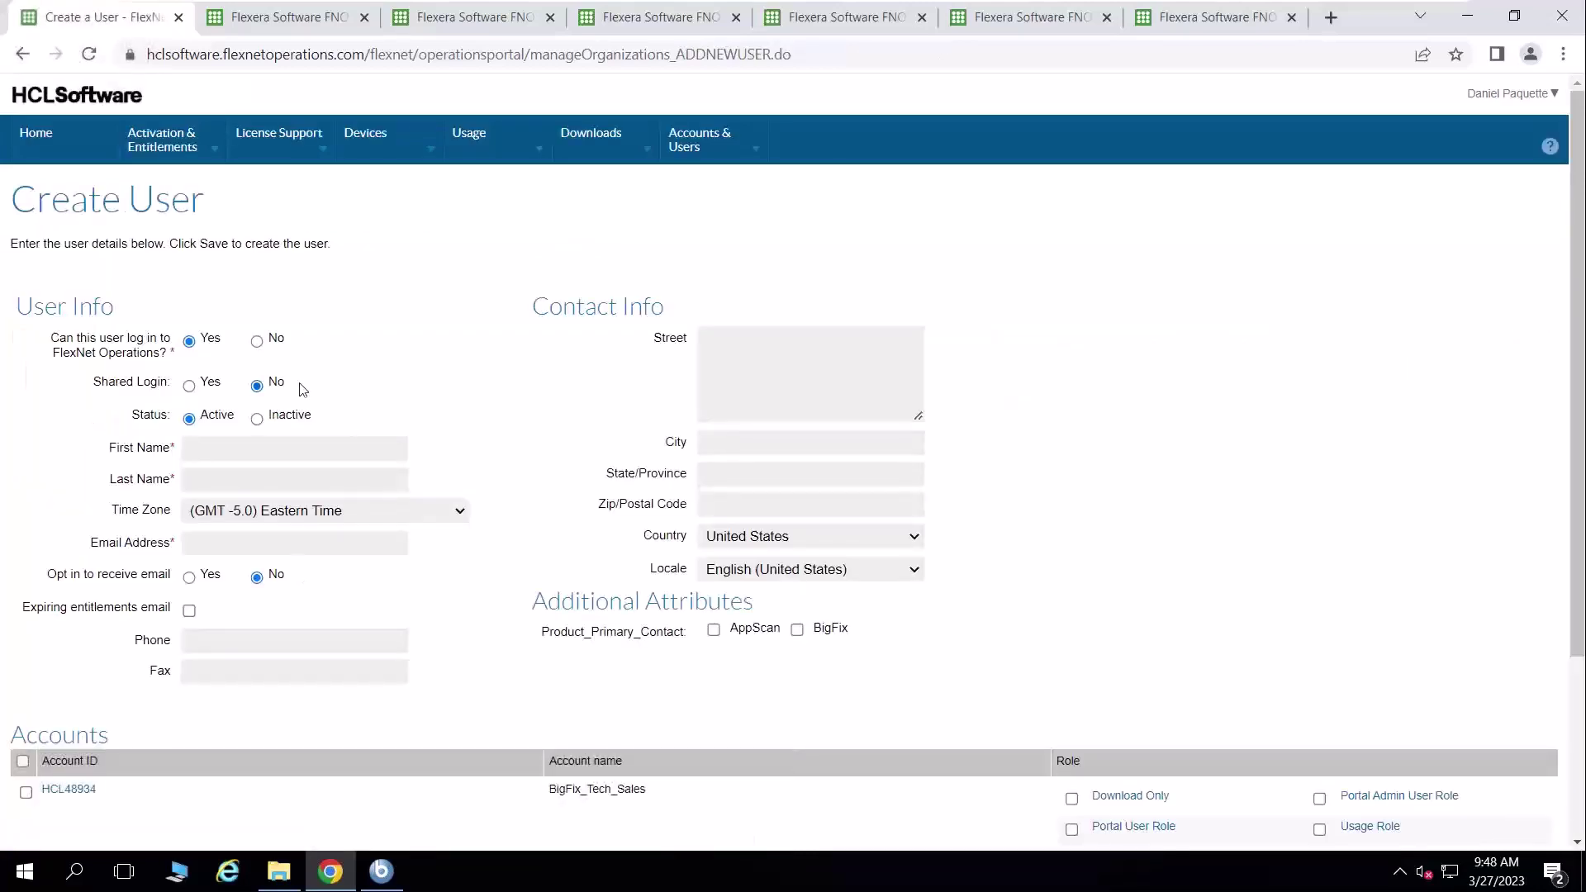
{"action": "scroll", "coordinate": [302, 390], "scroll_direction": "down", "scroll_amount": 1}
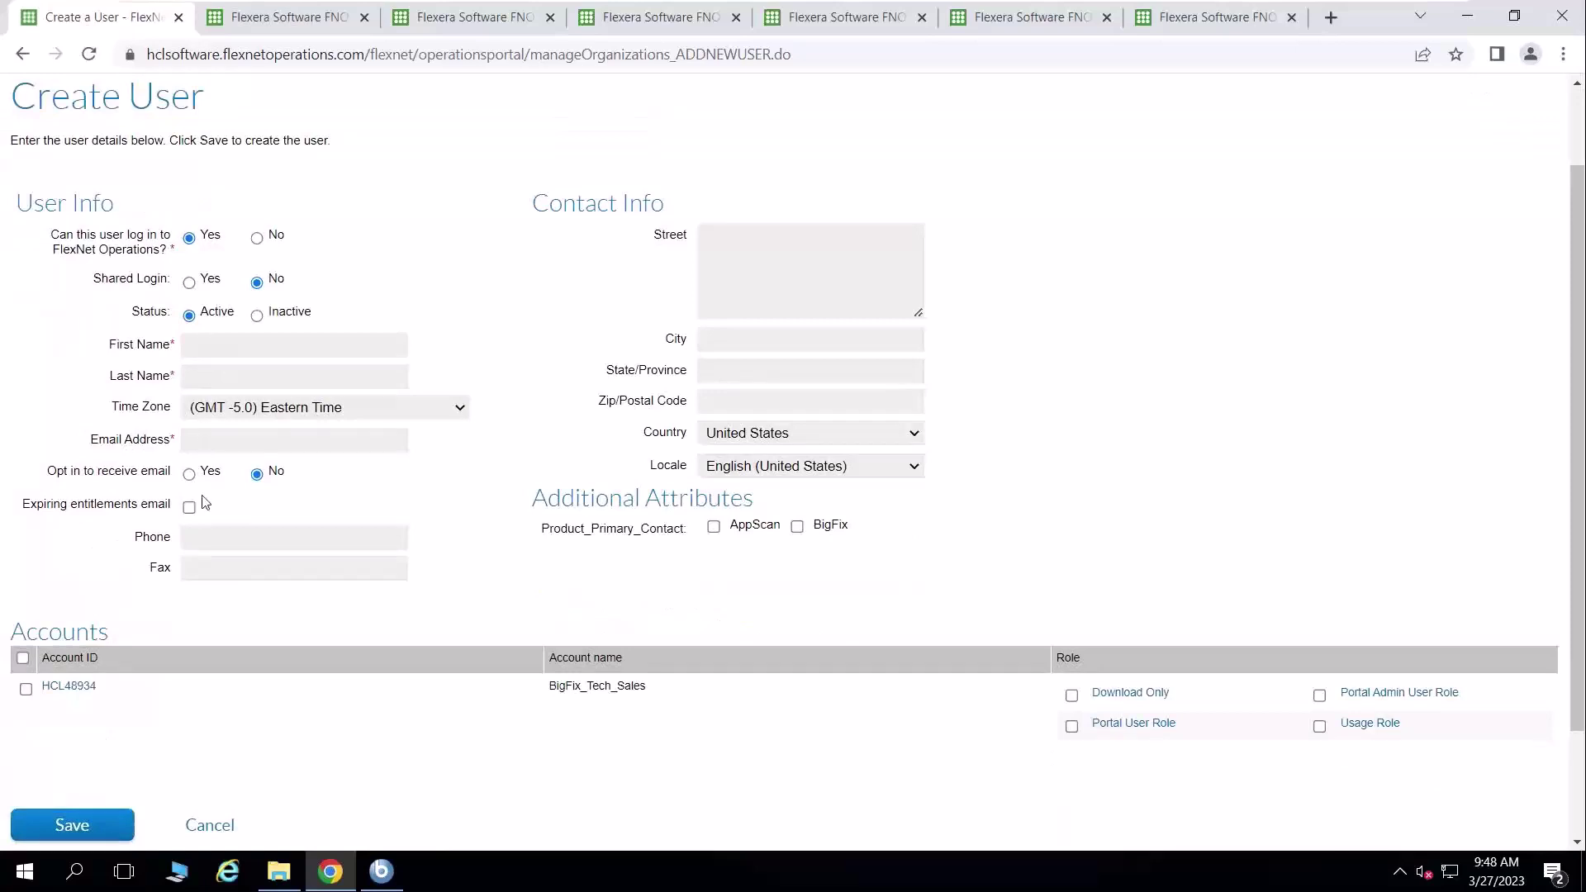
{"action": "left_click", "coordinate": [798, 527]}
- Attach the user to BigFix_Tech_Sales with Portal User, Download Only and Usage roles
{"action": "scroll", "coordinate": [948, 595], "scroll_direction": "down", "scroll_amount": 1}
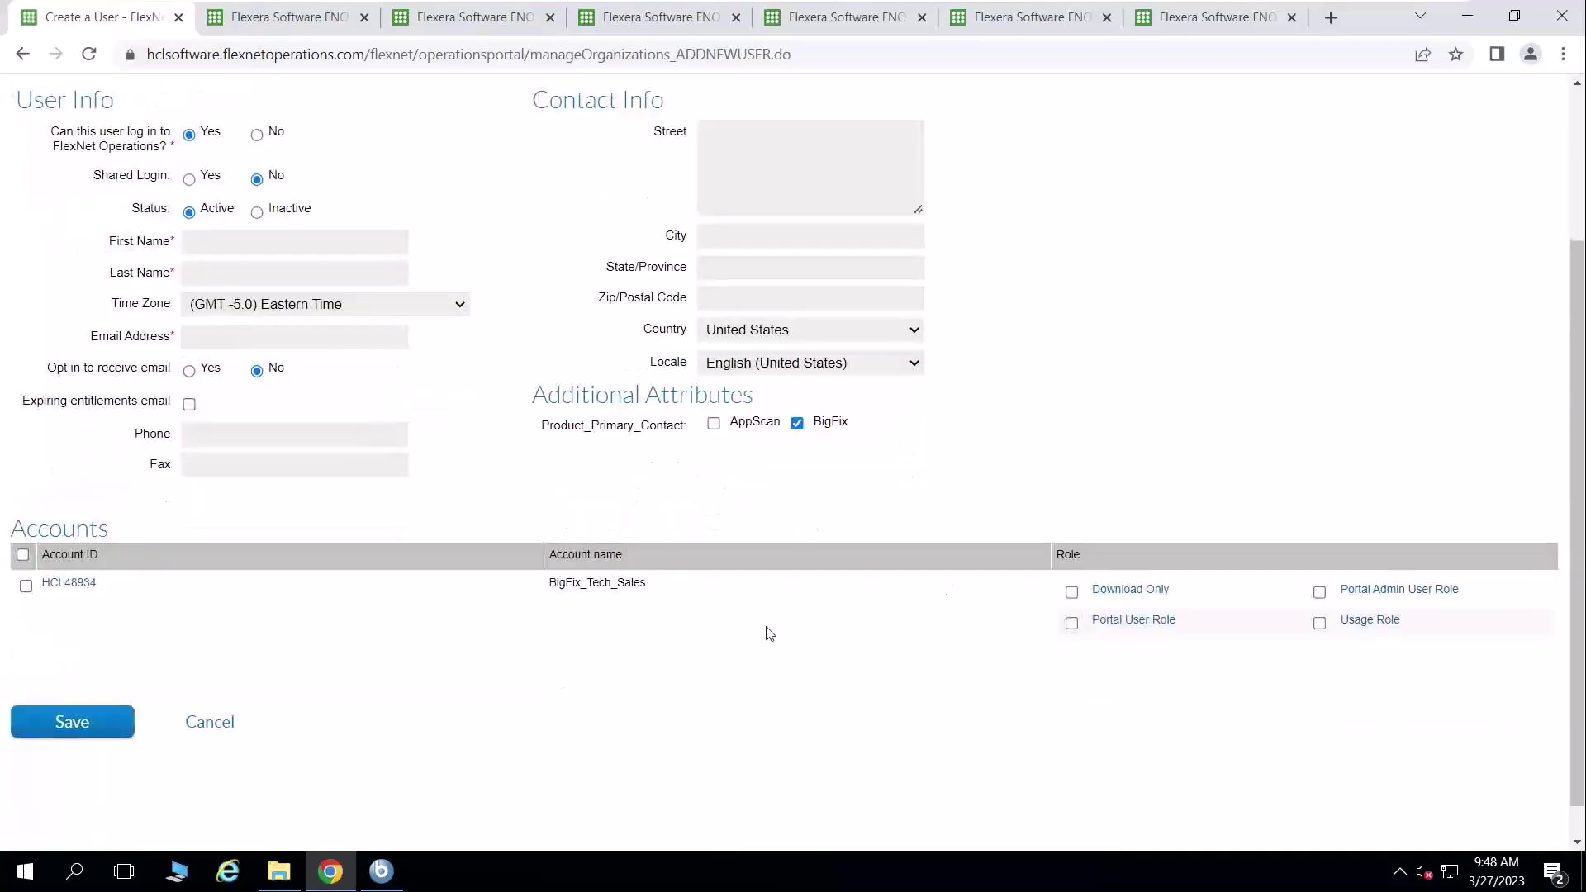
{"action": "left_click", "coordinate": [25, 586]}
{"action": "left_click", "coordinate": [1073, 624]}
{"action": "left_click", "coordinate": [1073, 593]}
{"action": "left_click", "coordinate": [1318, 624]}
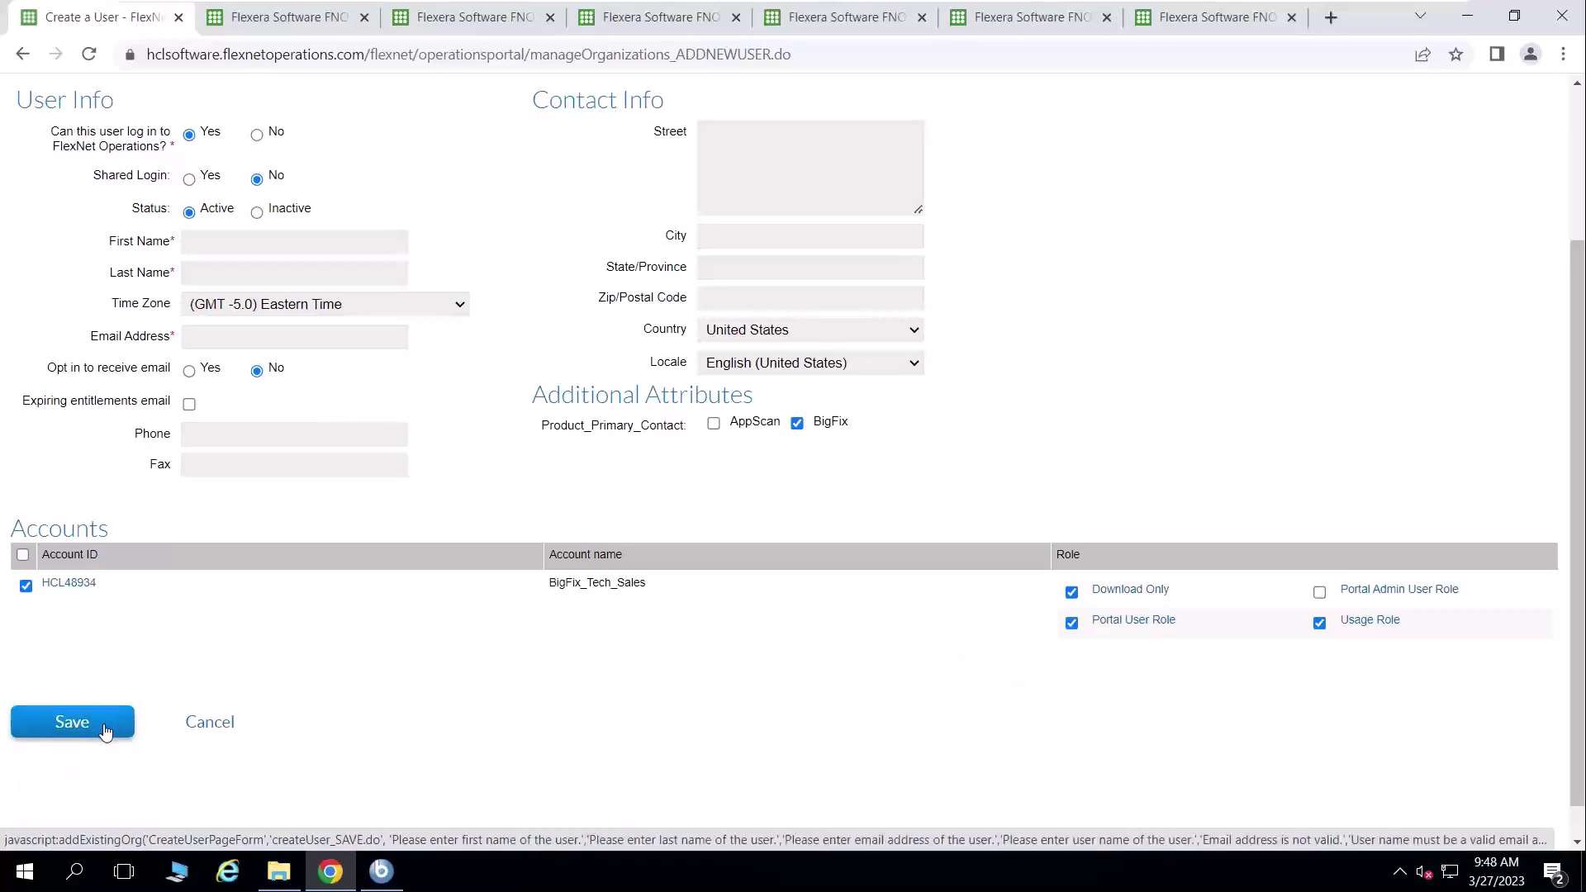
{"action": "scroll", "coordinate": [347, 641], "scroll_direction": "up", "scroll_amount": 3}
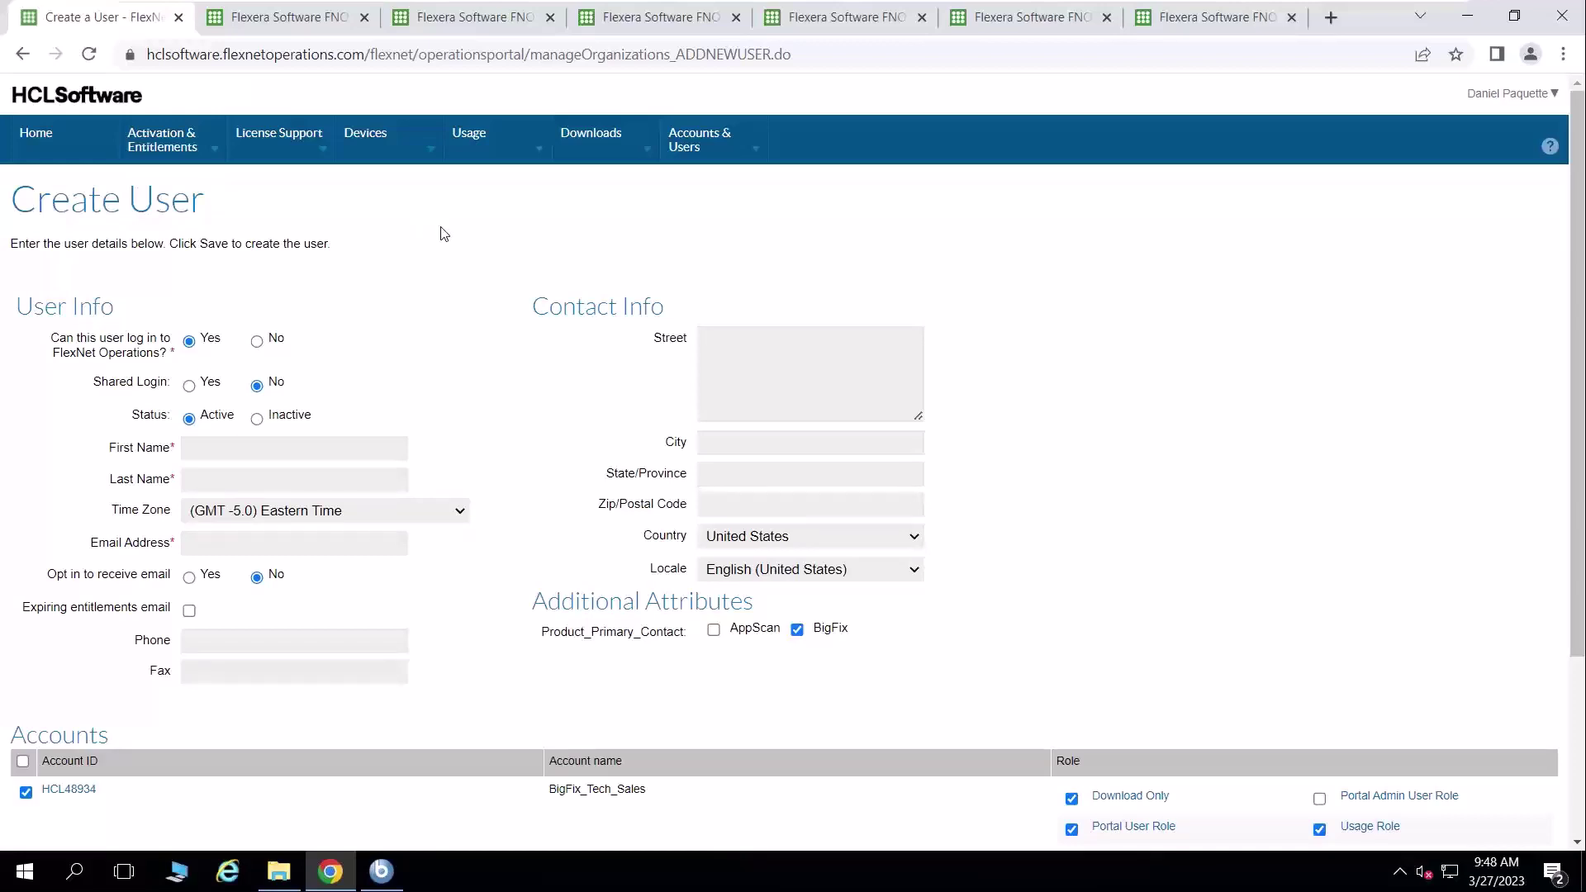
{"action": "mouse_move", "coordinate": [390, 133]}
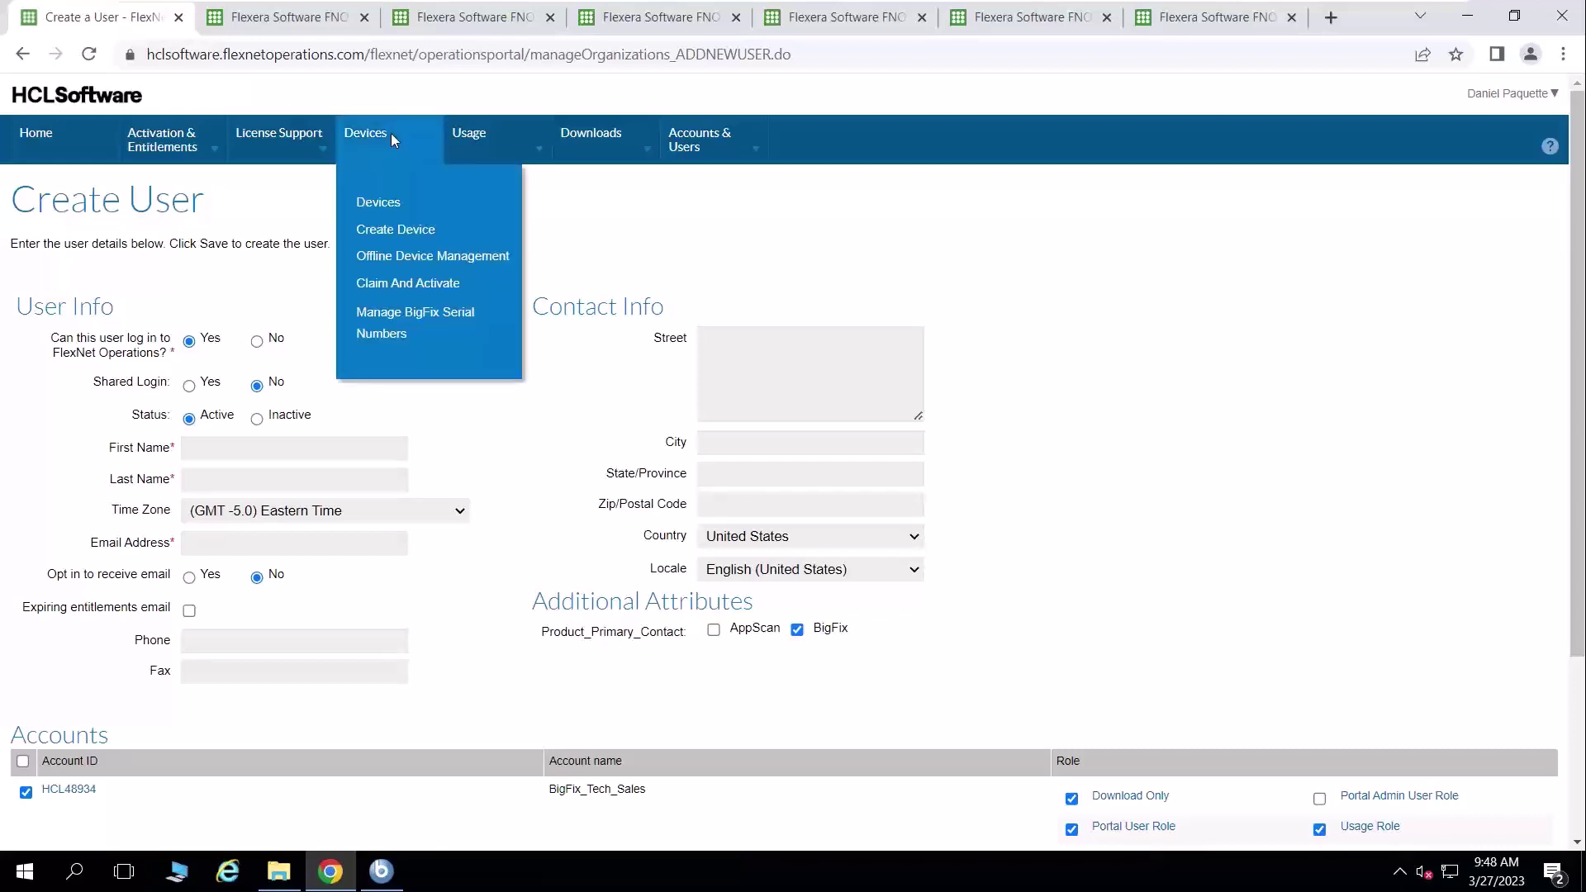
- Open Manage BigFix Serial Numbers and select the existing DEMO TA serial number
{"action": "left_click", "coordinate": [394, 324]}
{"action": "left_click", "coordinate": [289, 20]}
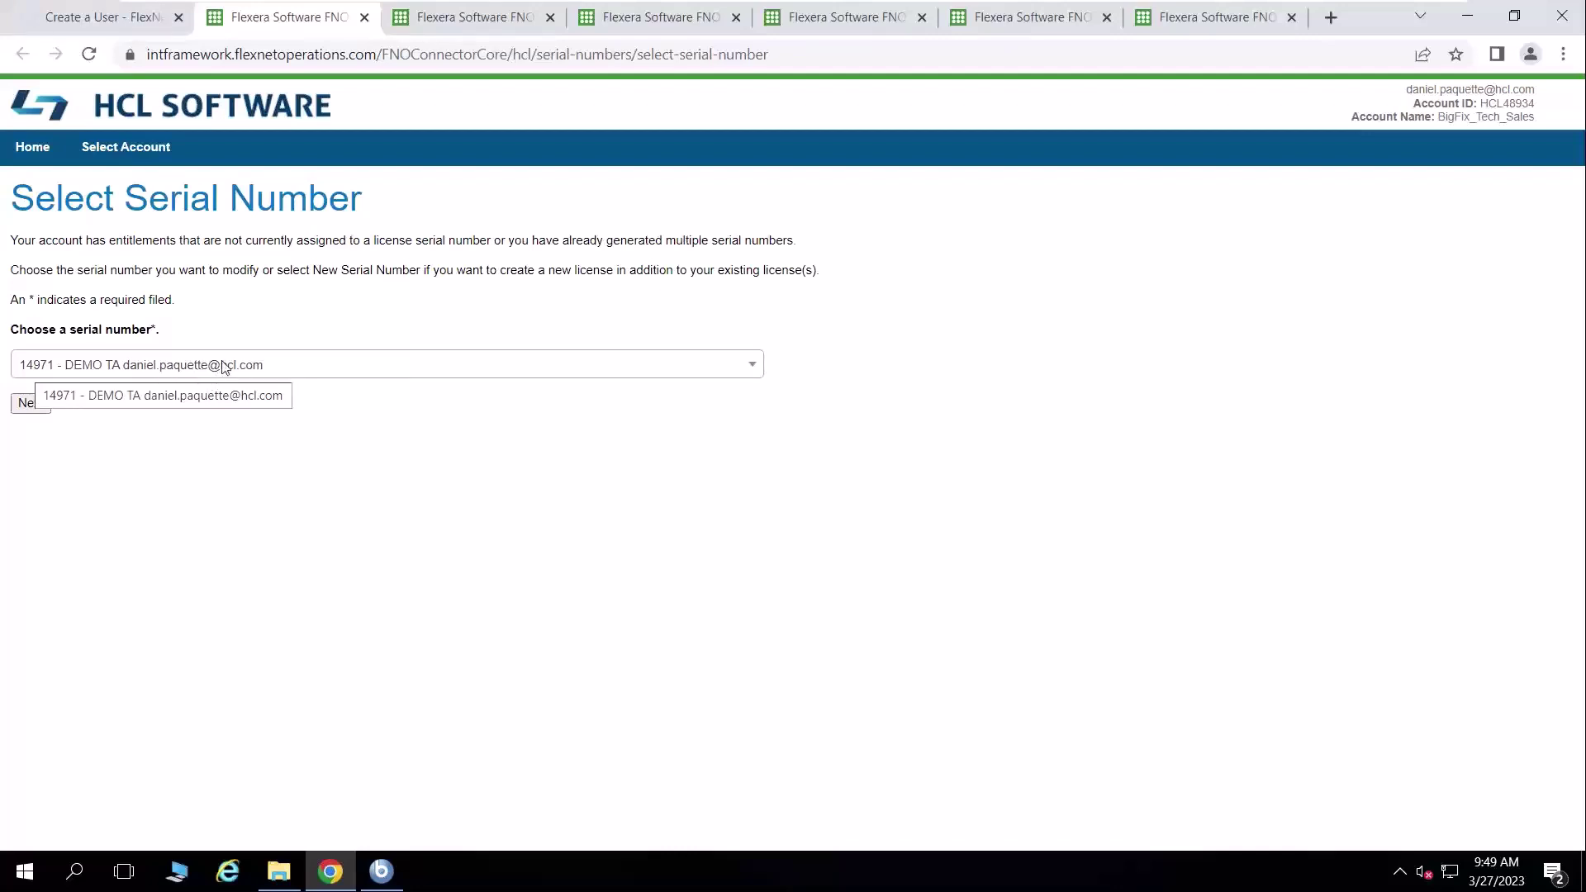
{"action": "left_click", "coordinate": [841, 20]}
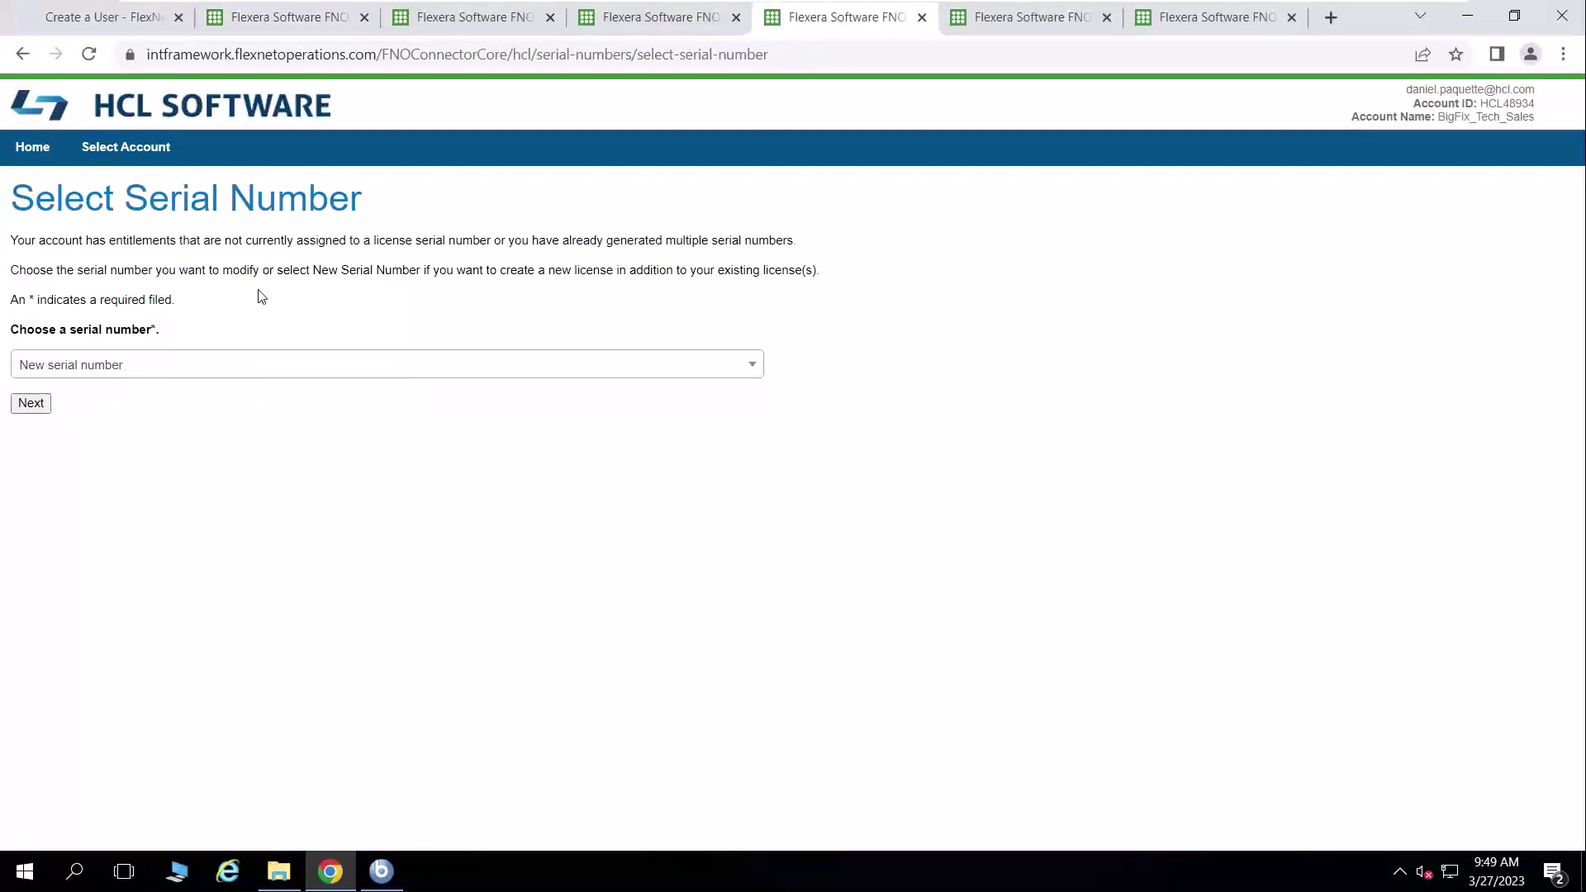
{"action": "left_click", "coordinate": [302, 25]}
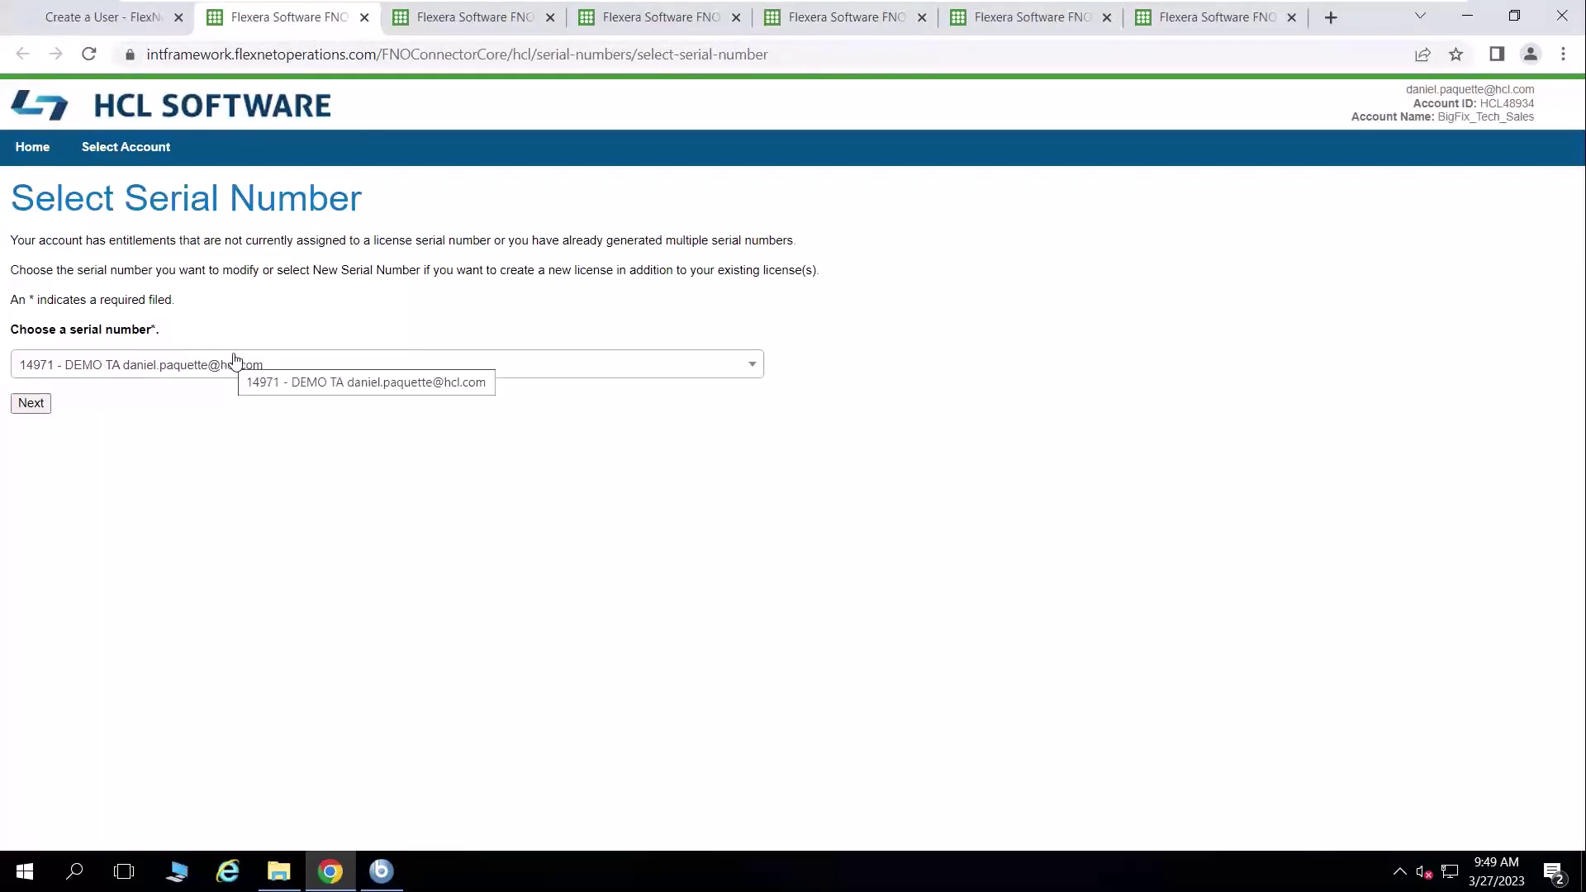
- Open the existing serial's update page and highlight its details and the Compliance allocation of 25
{"action": "left_click", "coordinate": [488, 22]}
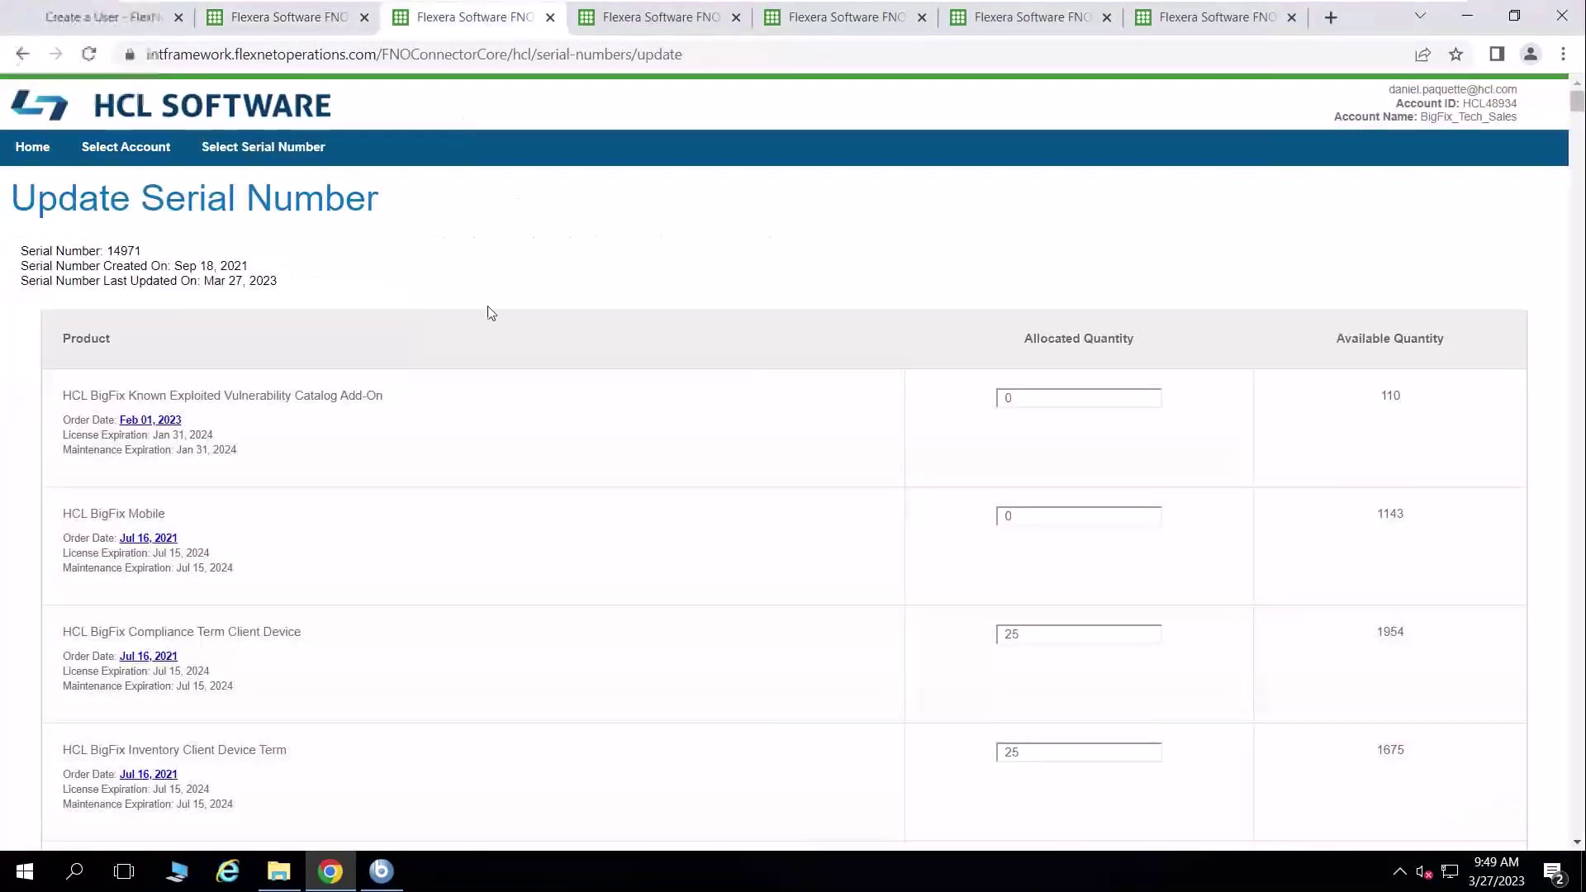
{"action": "left_click_drag", "start_coordinate": [143, 251], "coordinate": [100, 240]}
{"action": "left_click_drag", "start_coordinate": [296, 276], "coordinate": [5, 255]}
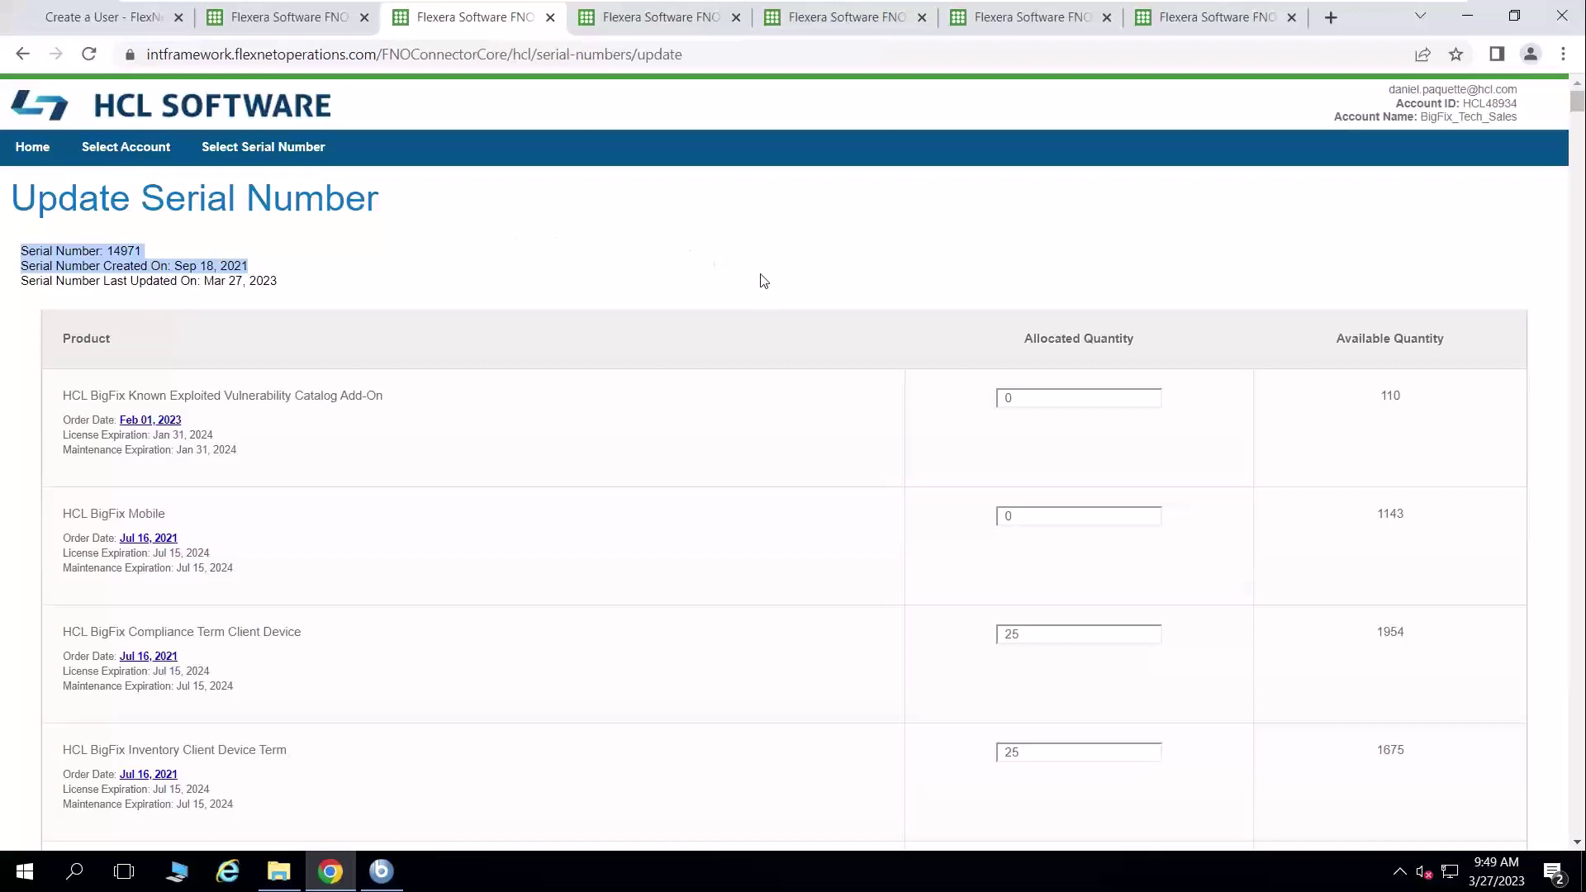
{"action": "scroll", "coordinate": [758, 297], "scroll_direction": "down", "scroll_amount": 1}
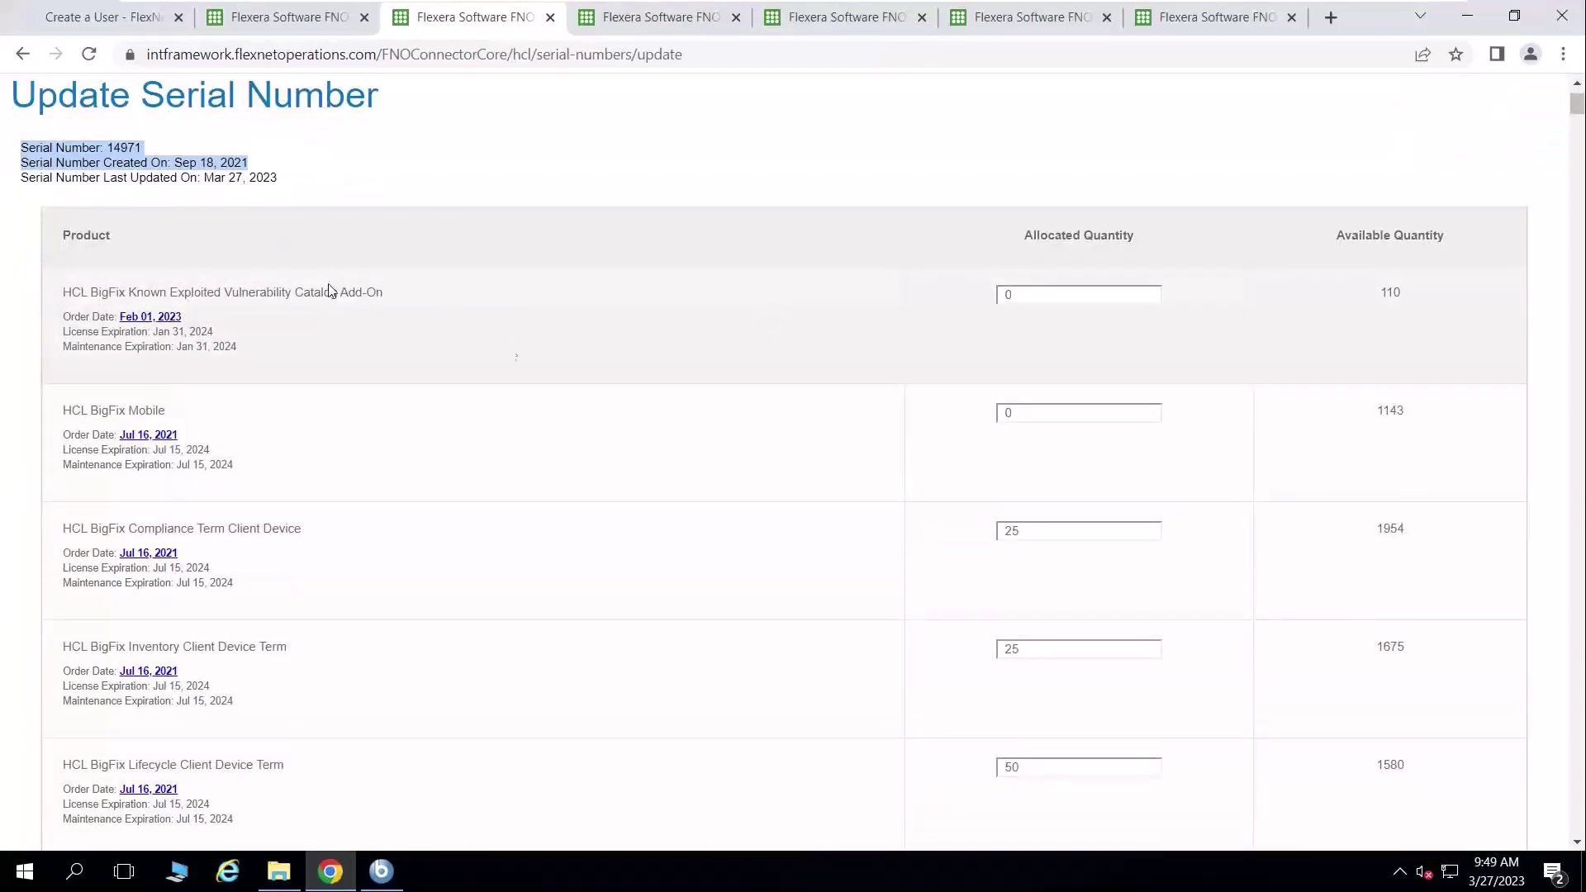
{"action": "double_click", "coordinate": [1015, 531]}
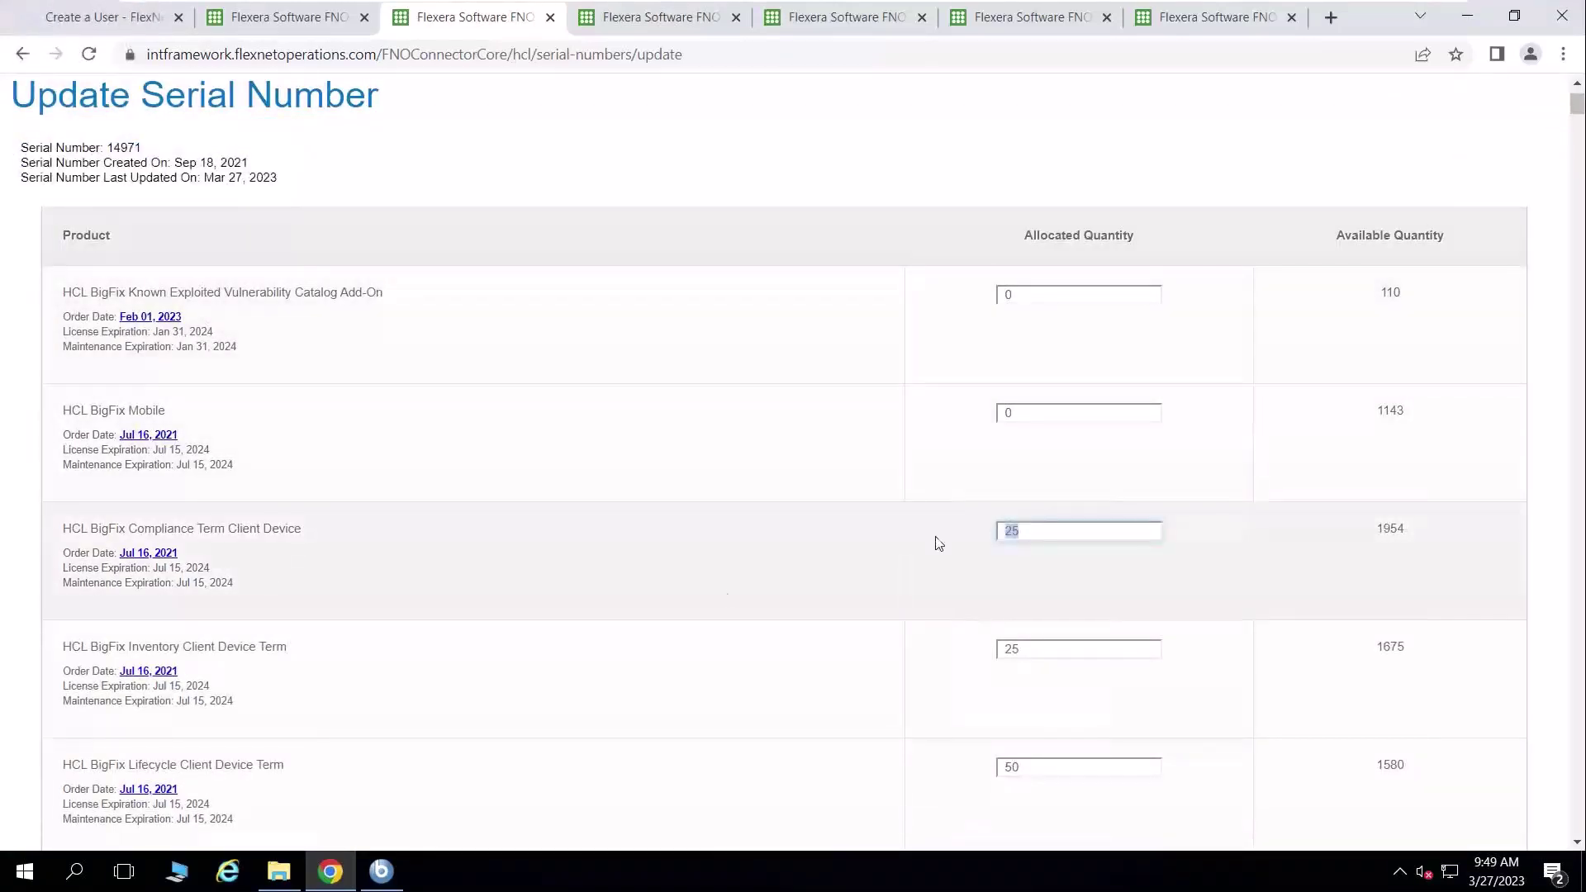
{"action": "left_click_drag", "start_coordinate": [309, 530], "coordinate": [81, 529]}
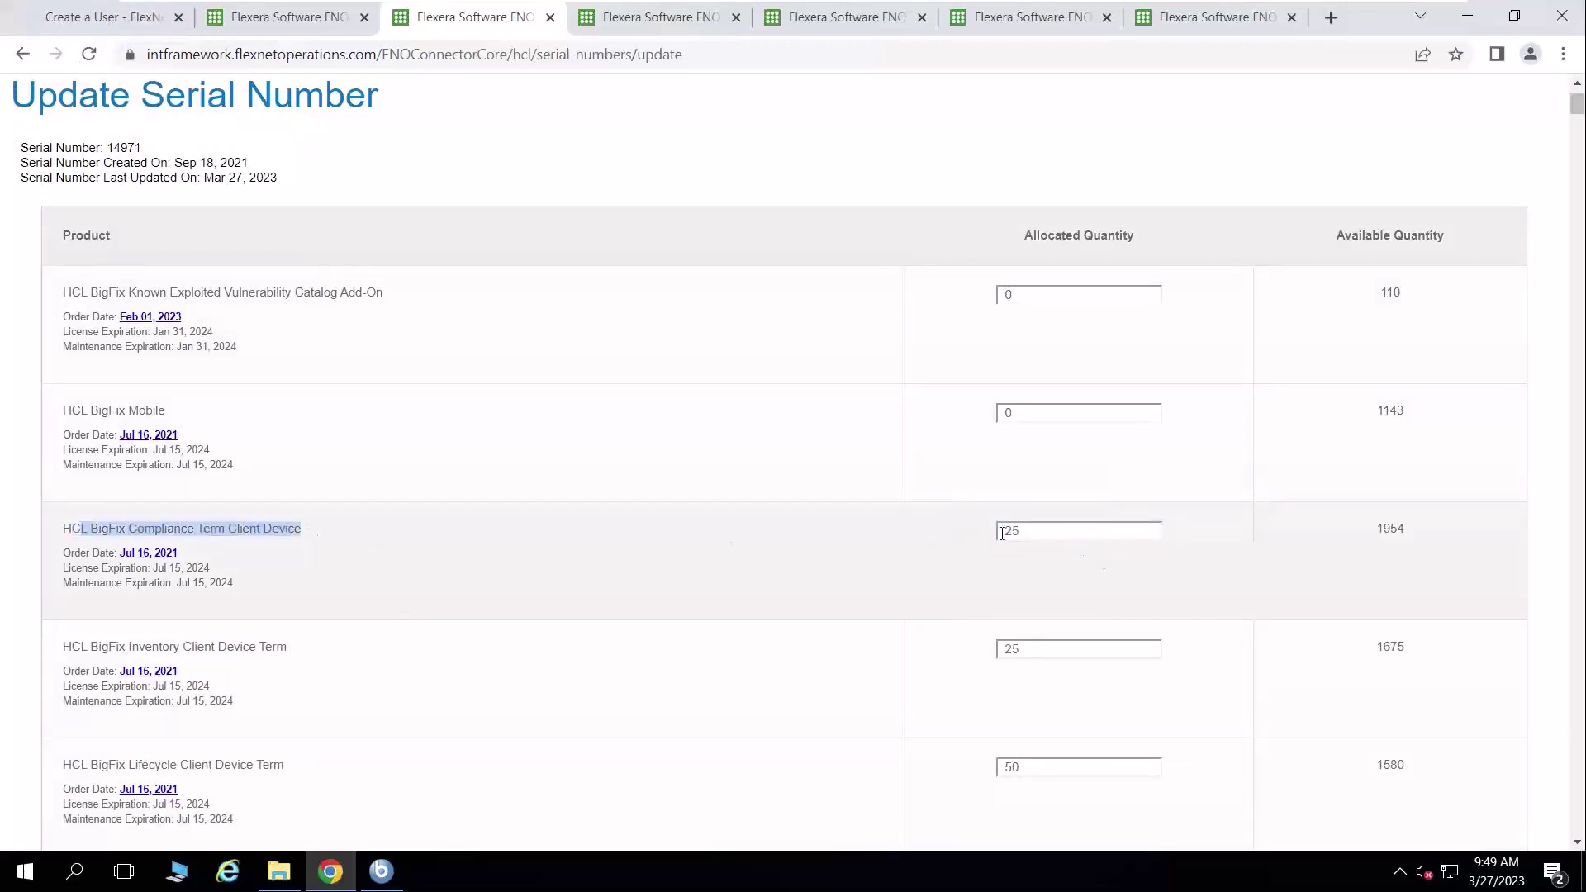
- Allocate 25 BigFix Mobile and 25 Vulnerability Catalog Add-On licenses, noting 1143 and 110 available
{"action": "double_click", "coordinate": [1045, 406]}
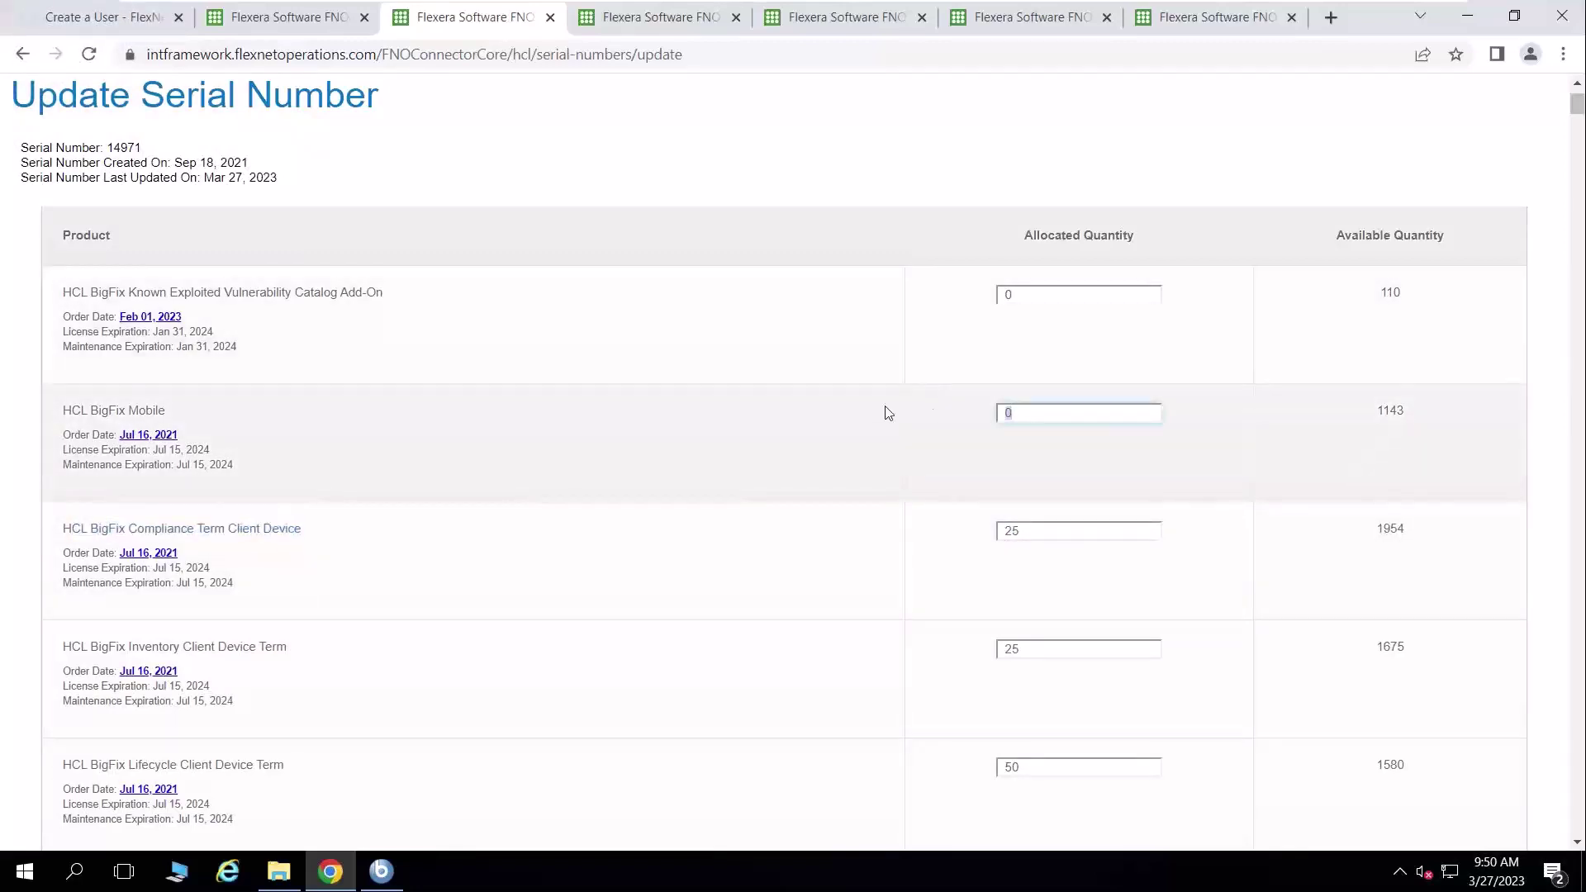
{"action": "type", "text": "25"}
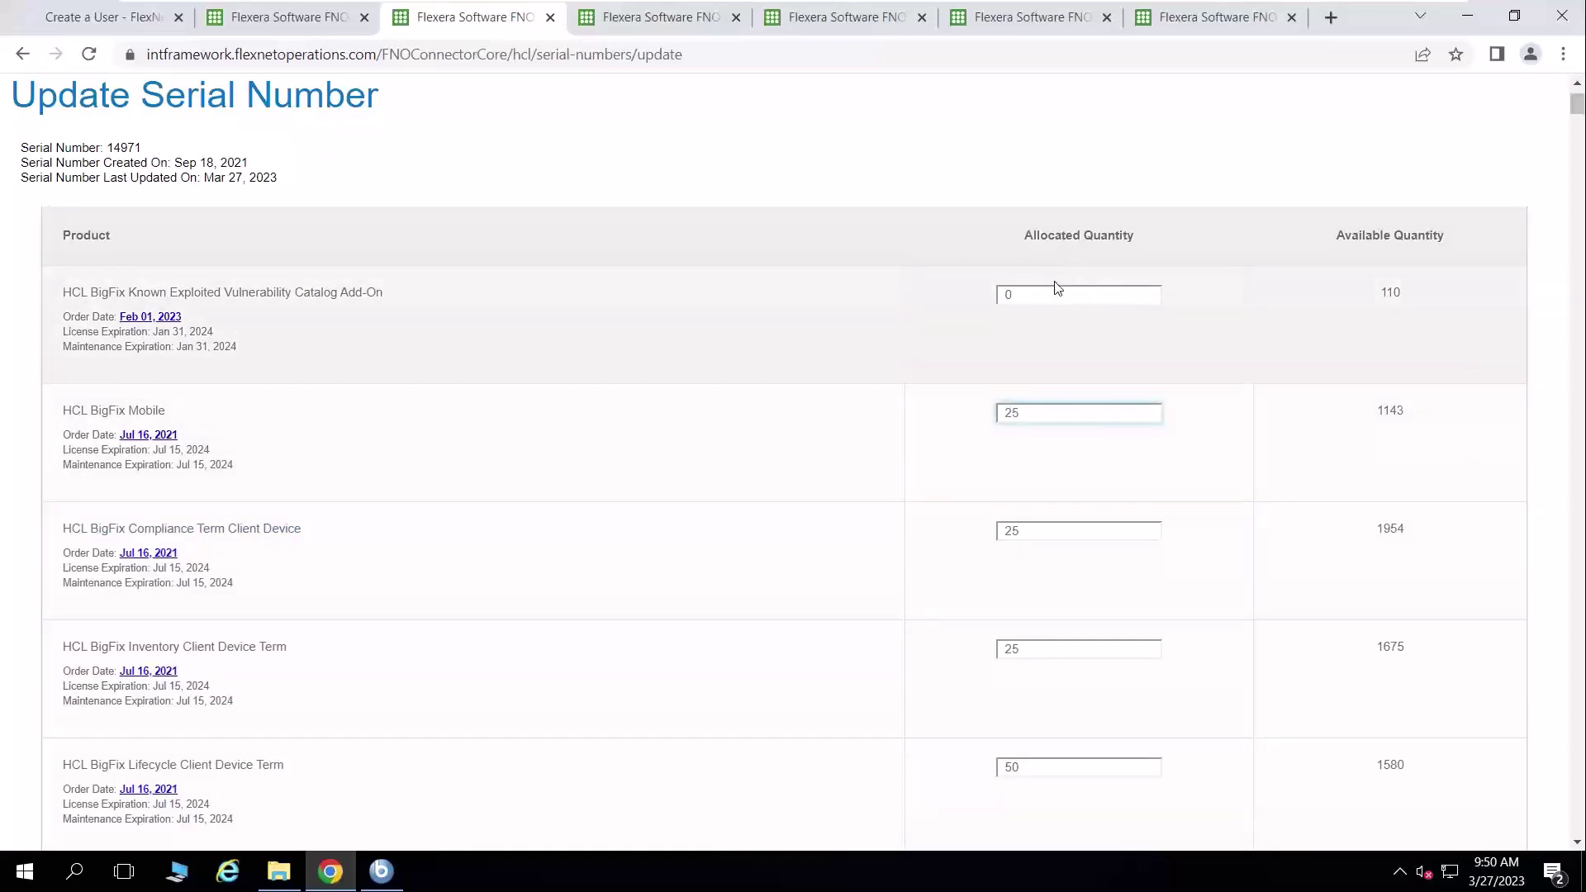
{"action": "double_click", "coordinate": [1034, 295]}
{"action": "type", "text": "25"}
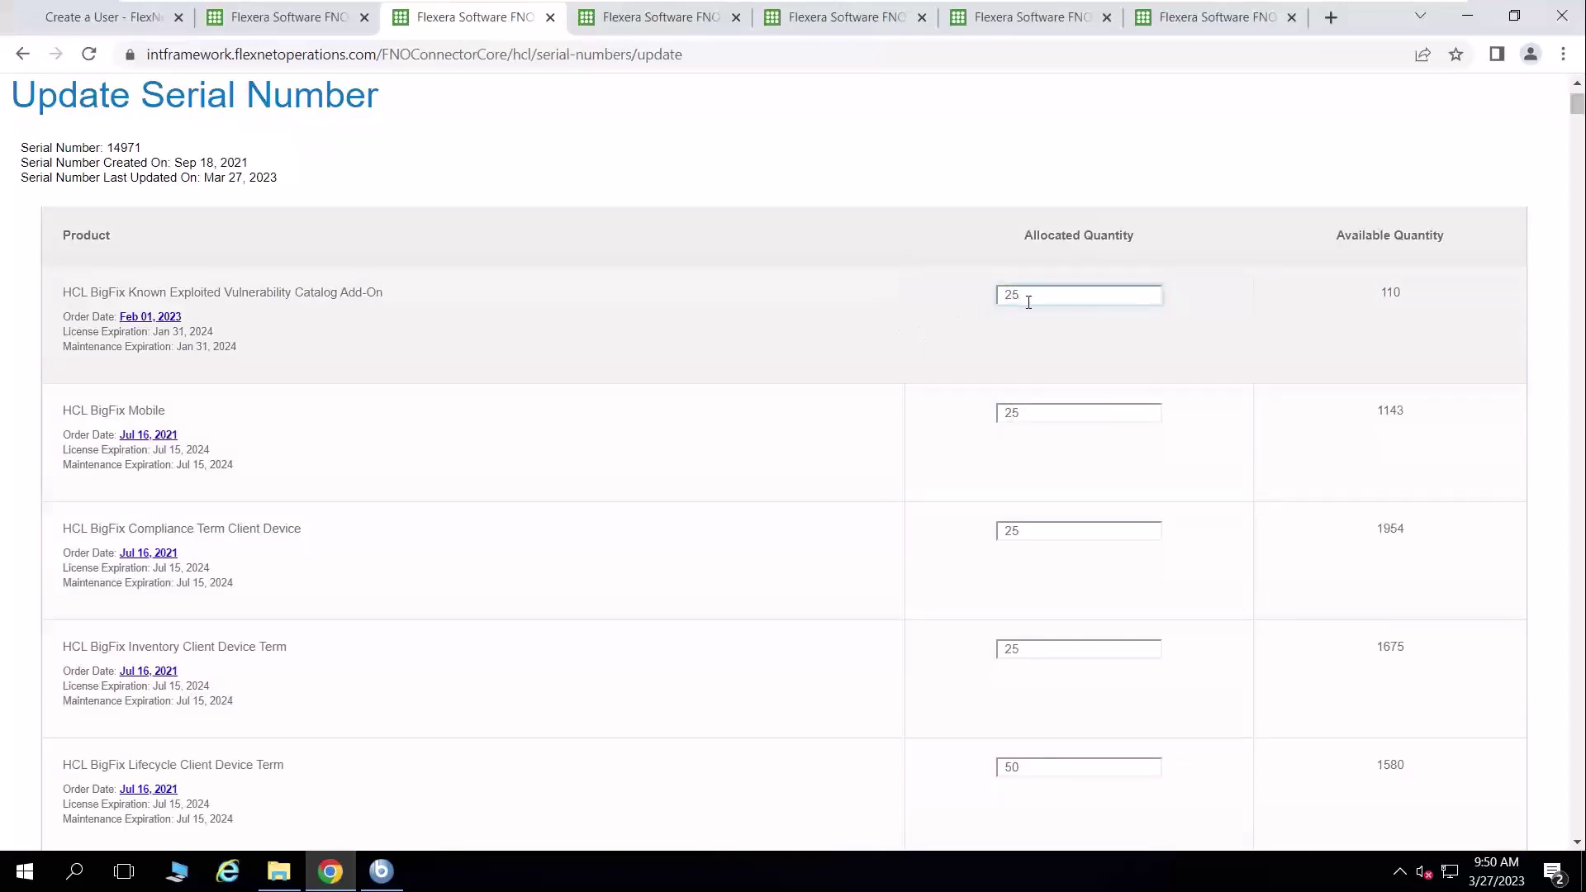
{"action": "left_click_drag", "start_coordinate": [1420, 305], "coordinate": [1339, 288]}
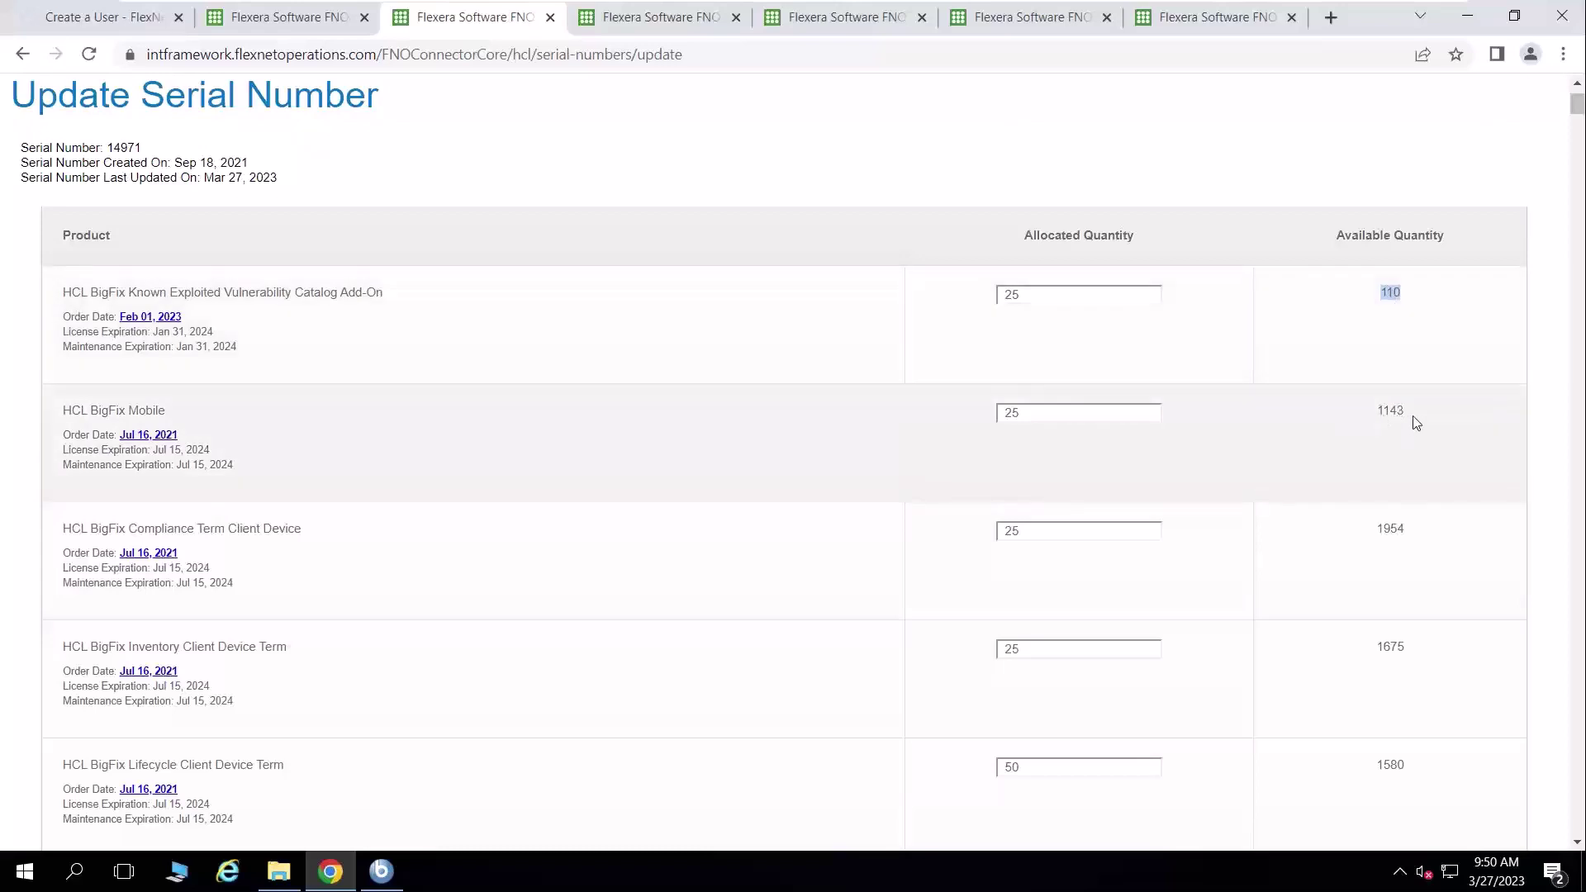
{"action": "left_click_drag", "start_coordinate": [1412, 415], "coordinate": [1306, 411]}
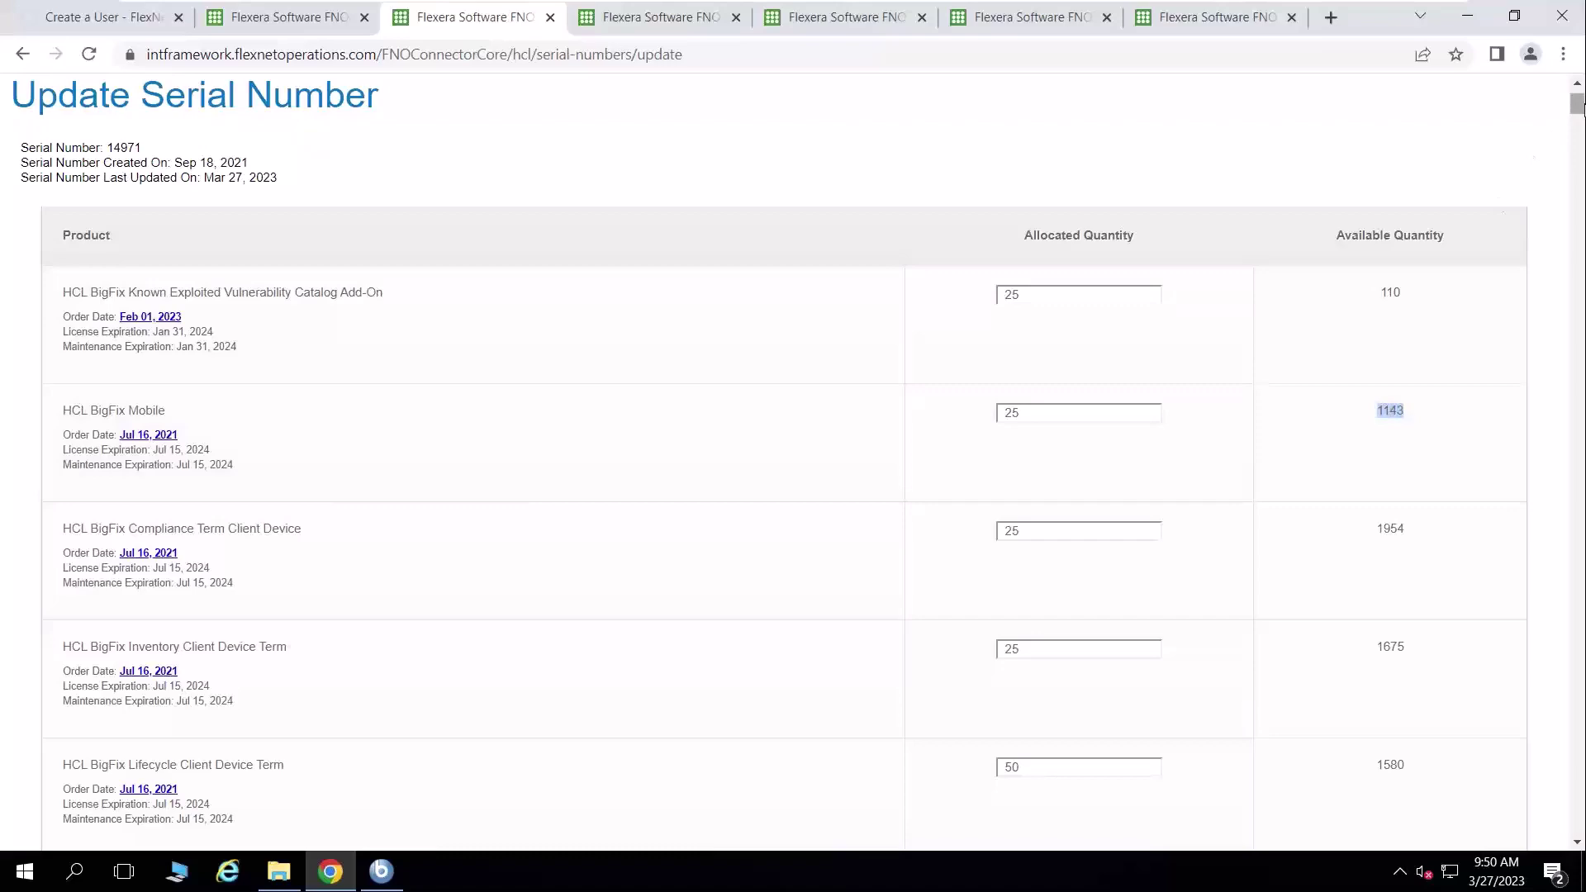
{"action": "left_click_drag", "start_coordinate": [1577, 106], "coordinate": [1575, 826]}
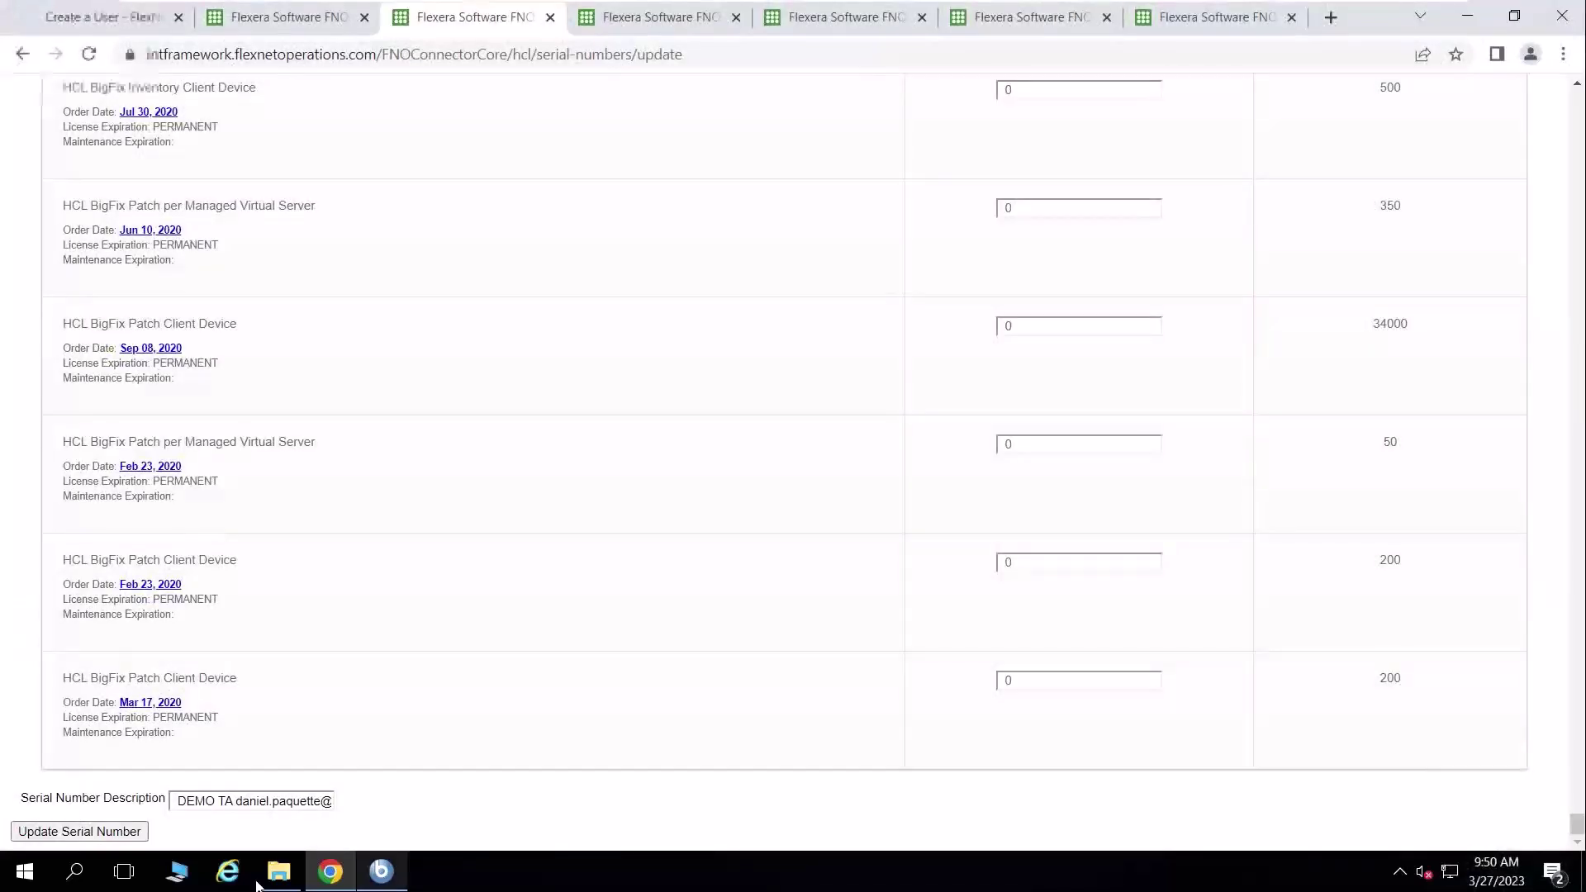
{"action": "left_click_drag", "start_coordinate": [182, 801], "coordinate": [413, 798]}
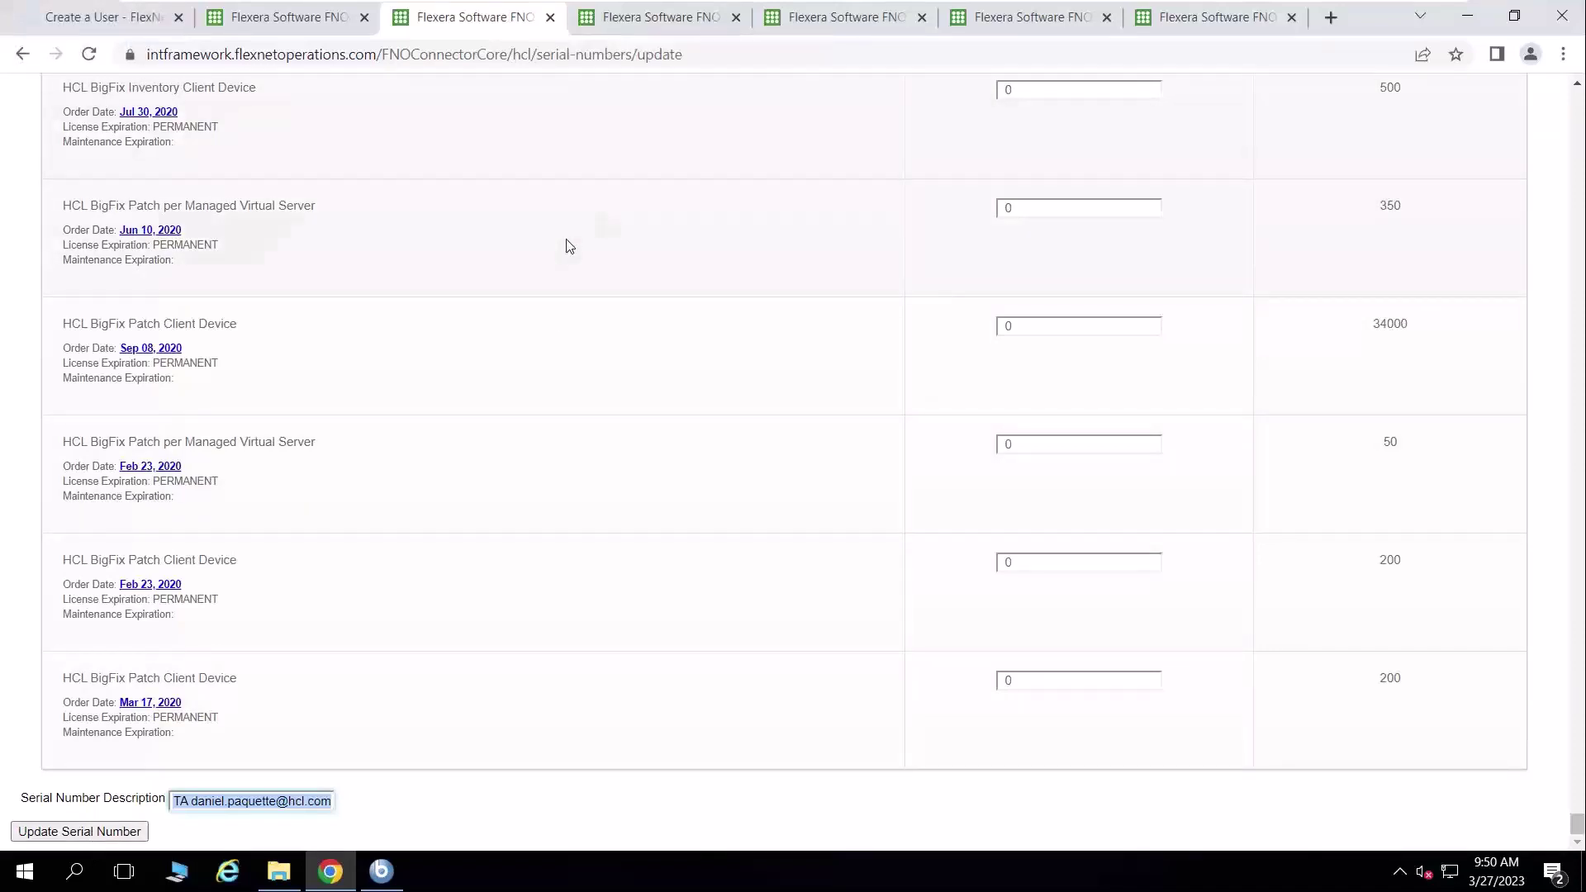
- View the License Authorization Token result, then choose New serial number
{"action": "left_click", "coordinate": [670, 24]}
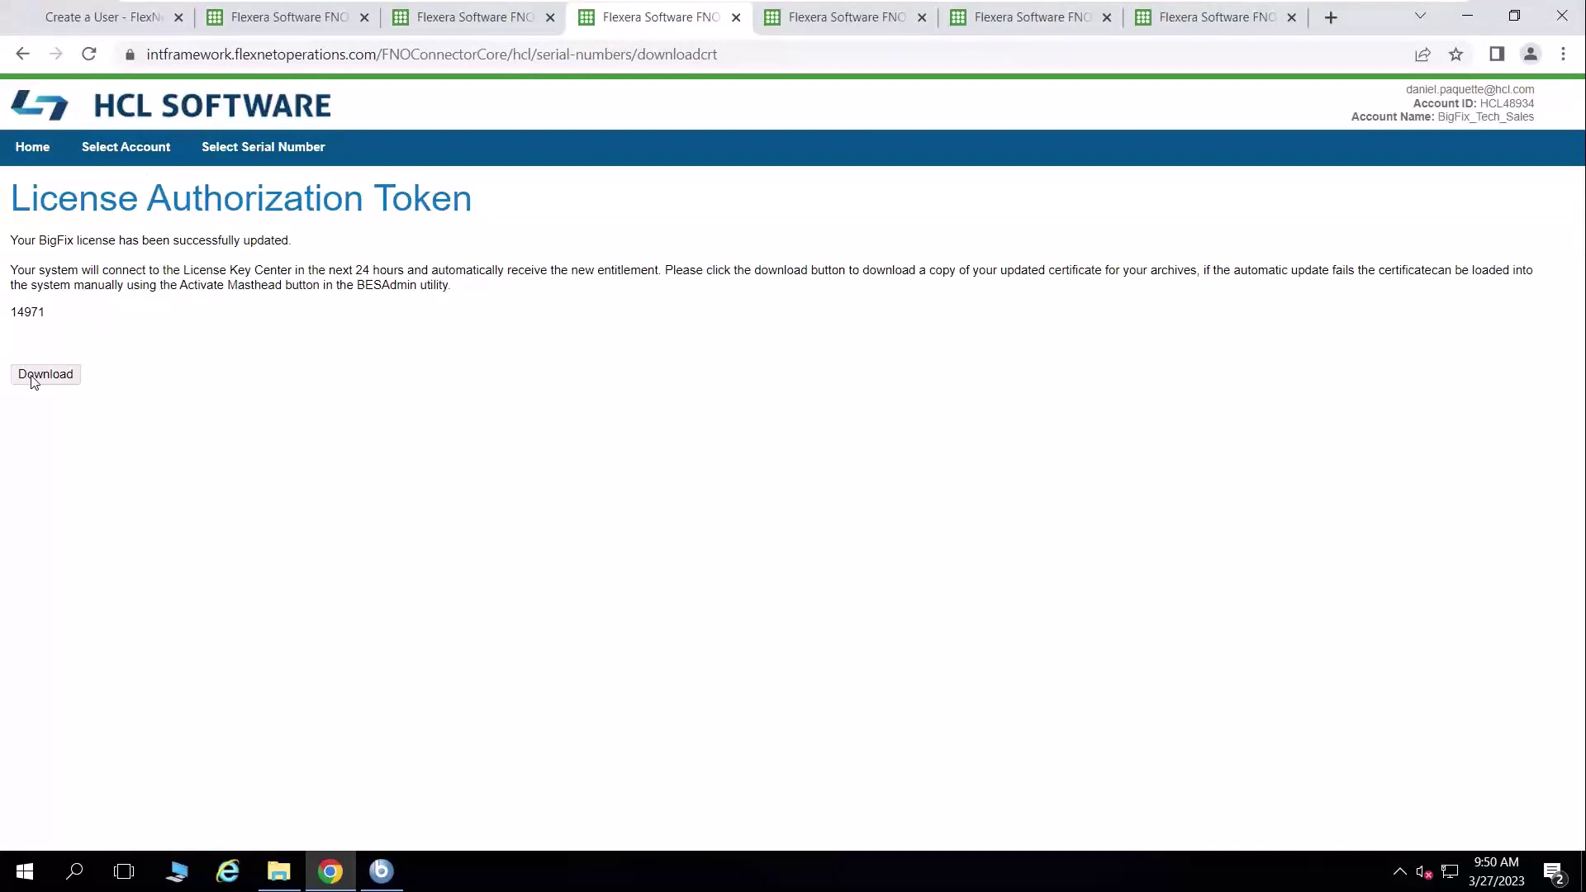
{"action": "left_click", "coordinate": [851, 23]}
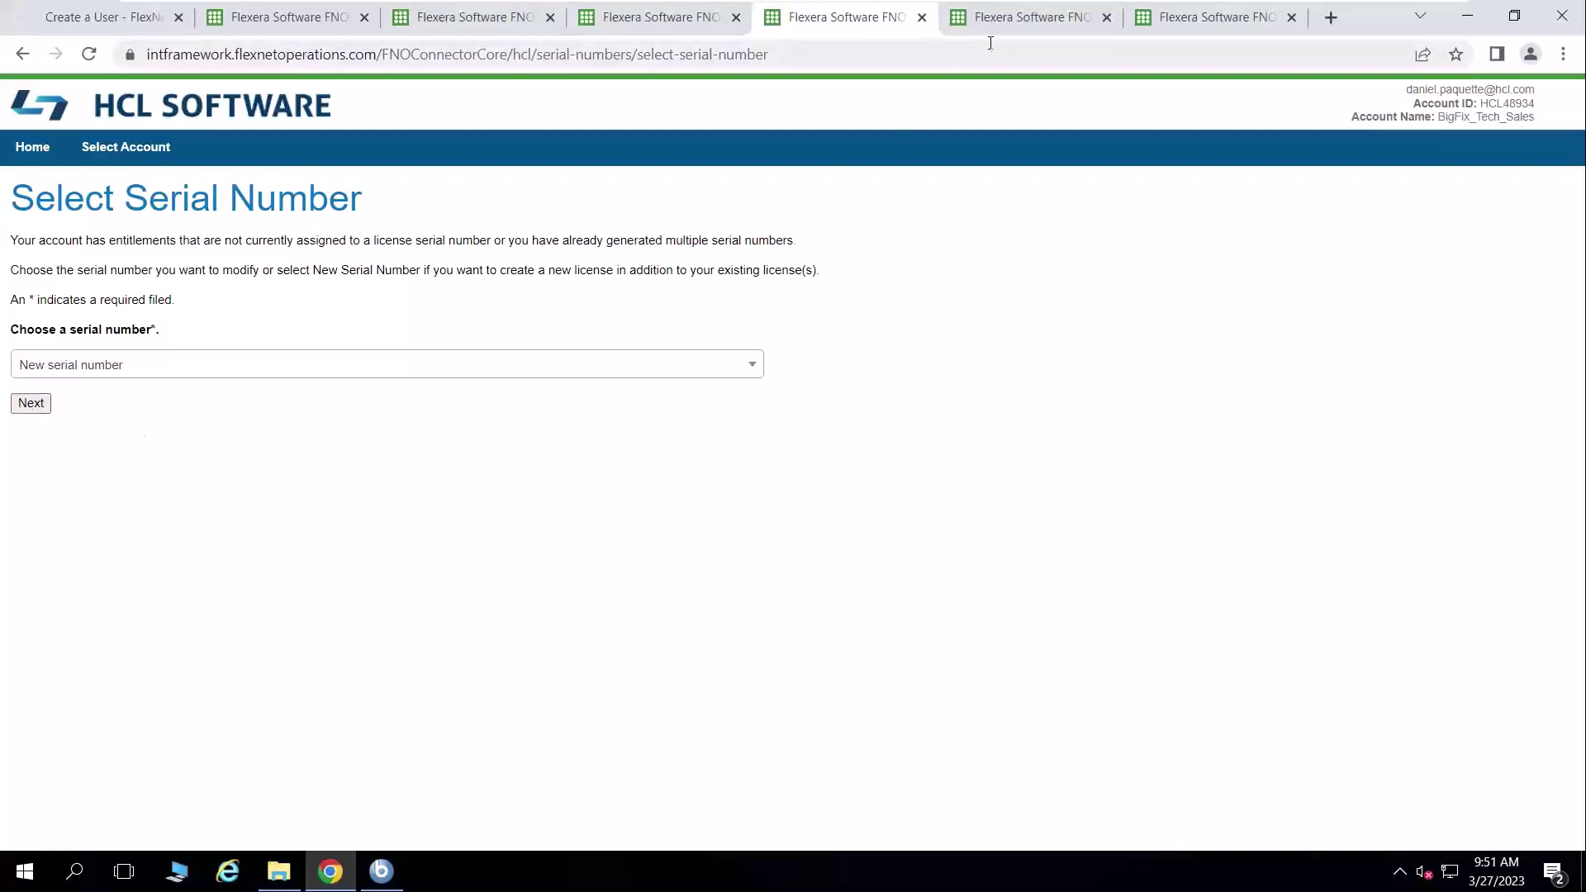
- Allocate 25 Inventory Client Device Term and 25 Known Exploited Vulnerability Catalog licences to the new serial
{"action": "left_click", "coordinate": [1000, 18]}
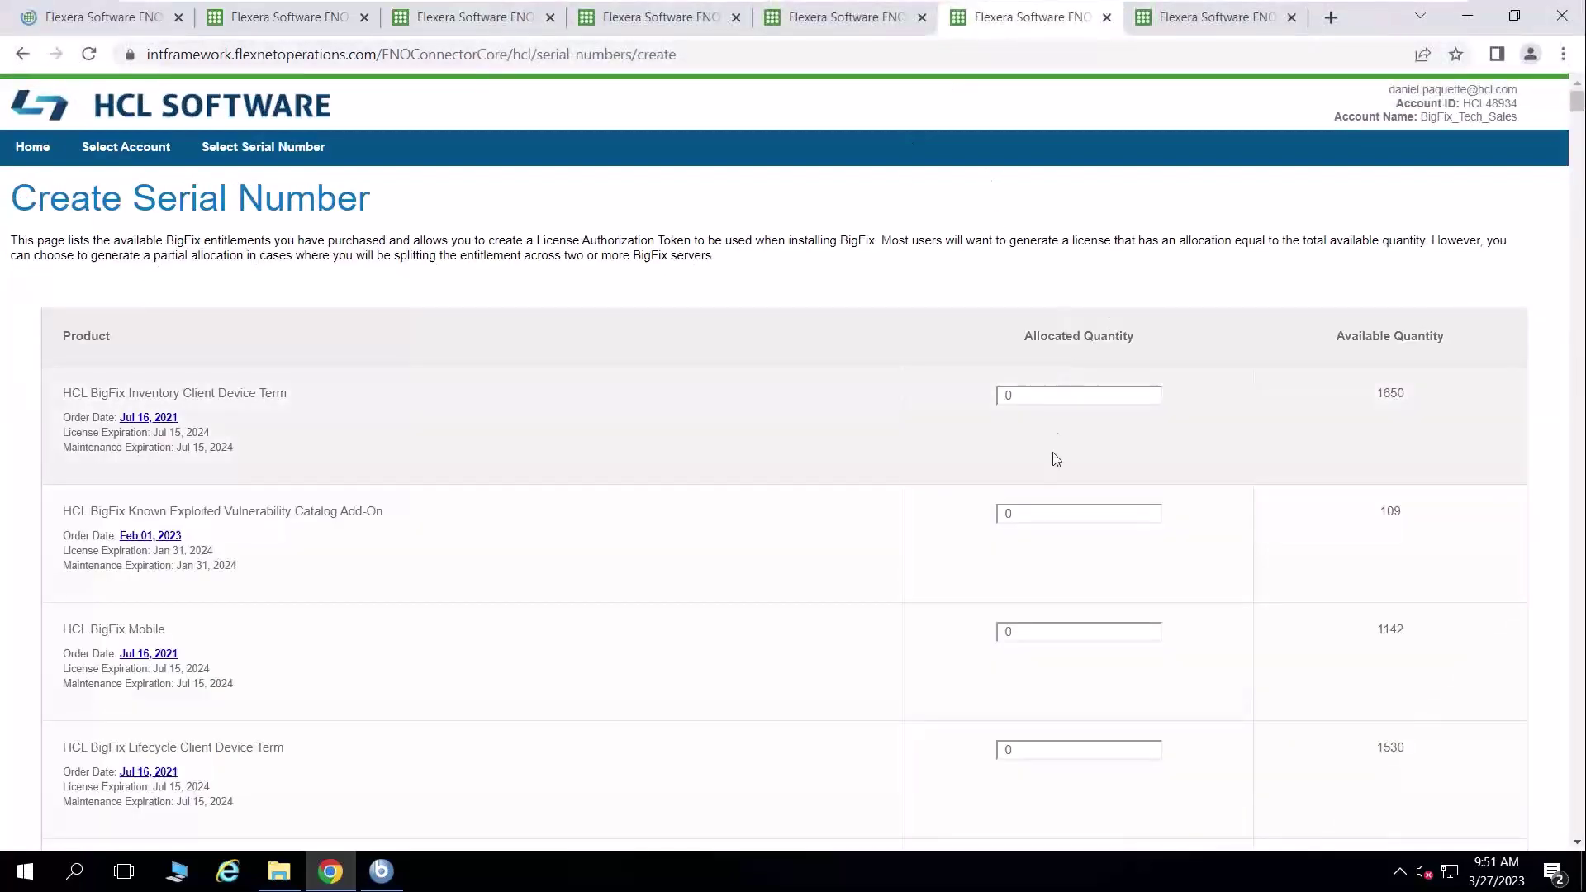
{"action": "double_click", "coordinate": [1029, 394]}
{"action": "type", "text": "25"}
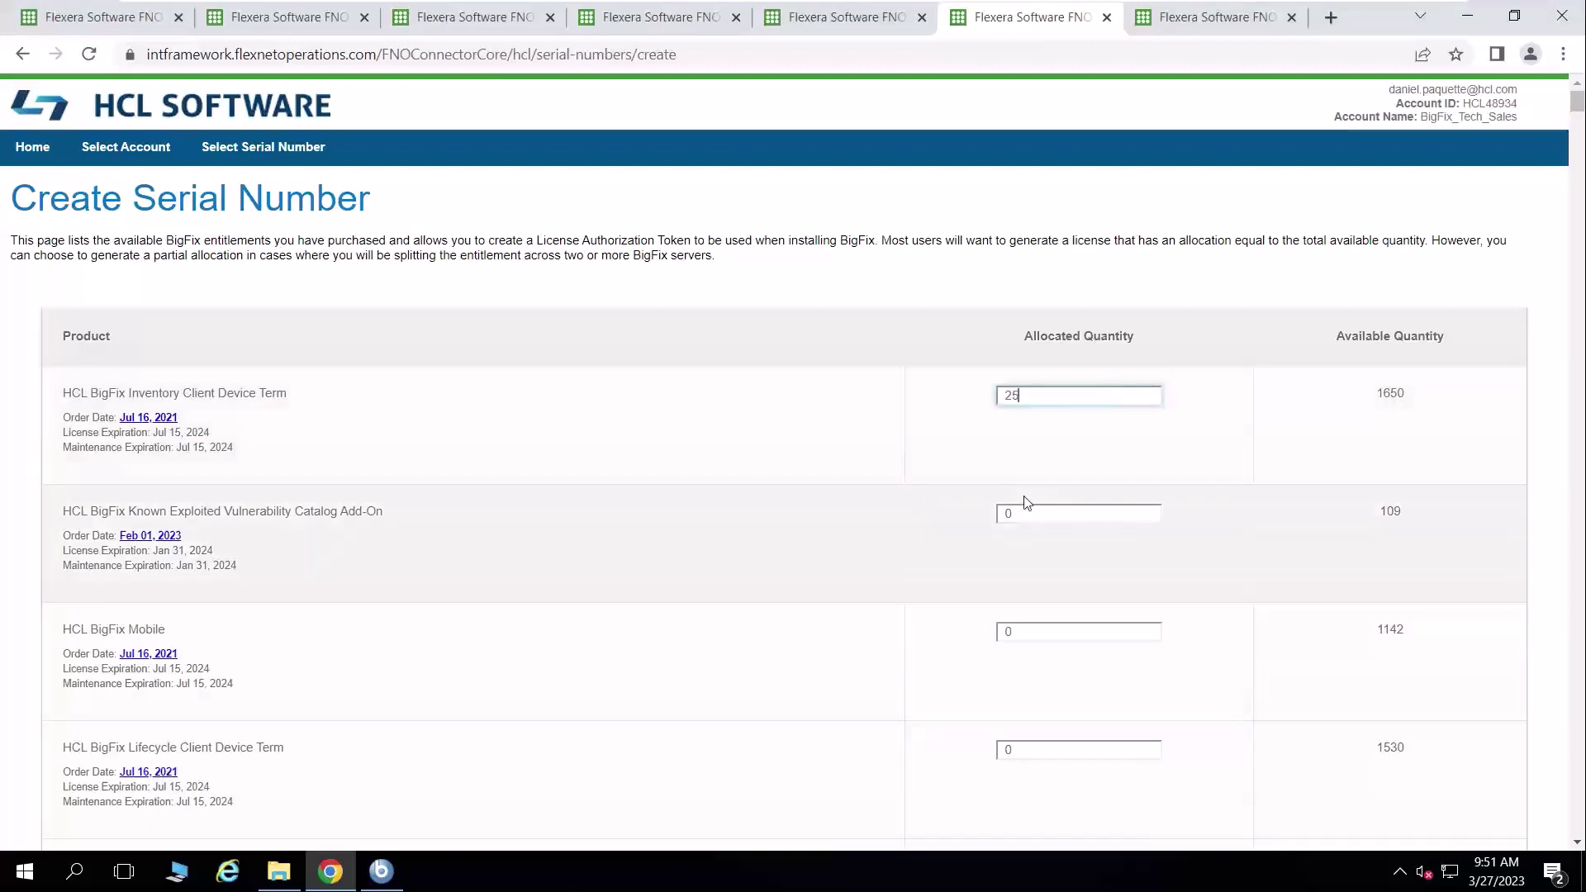
{"action": "scroll", "coordinate": [1015, 493], "scroll_direction": "down", "scroll_amount": 1}
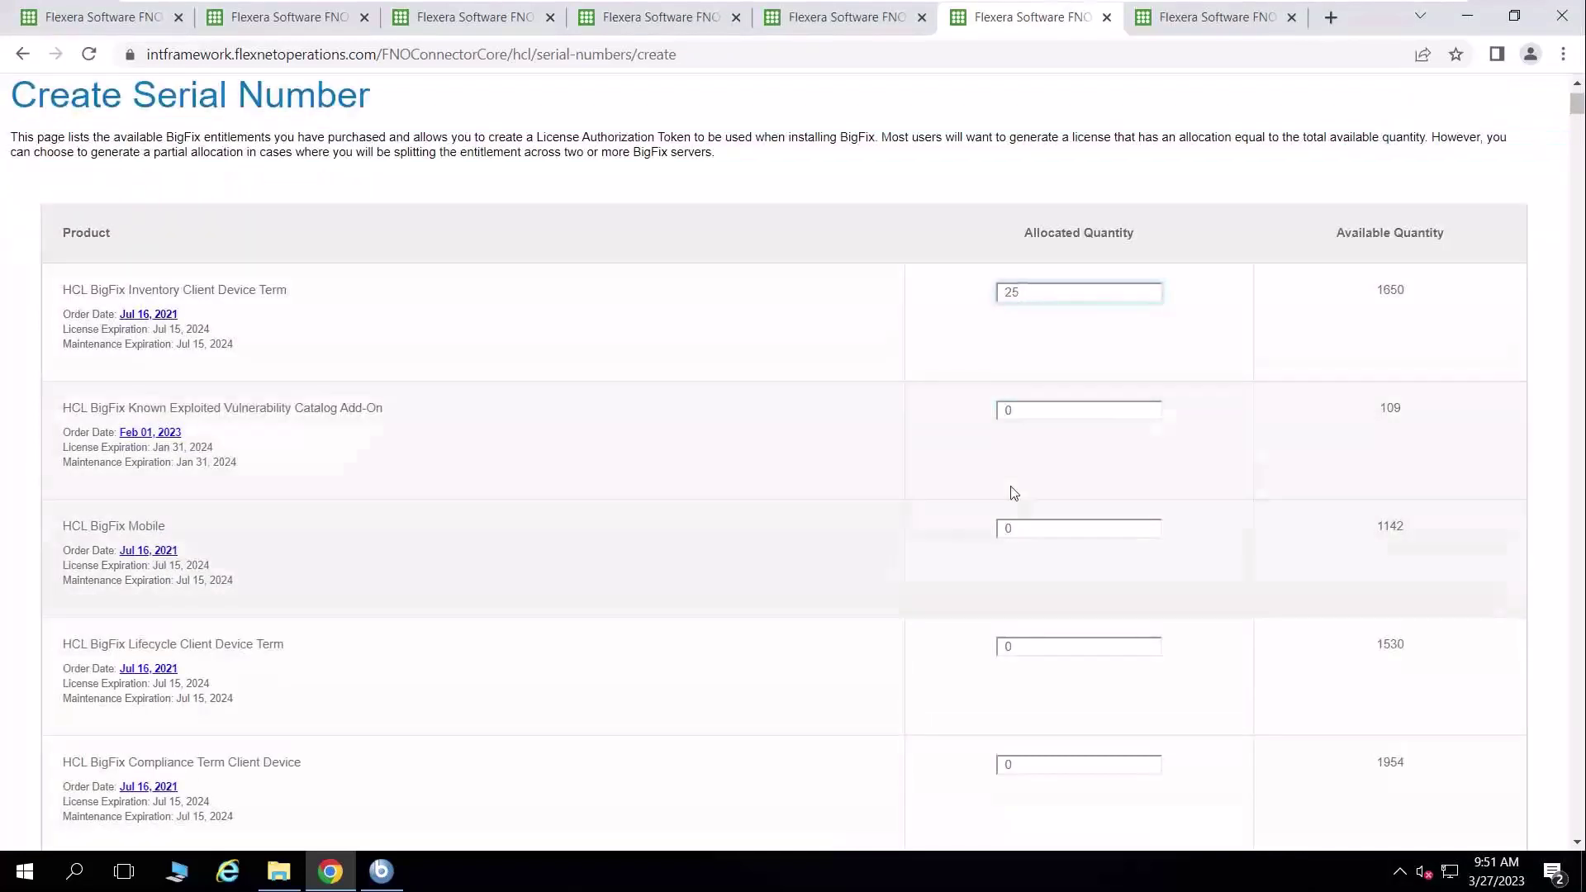
{"action": "double_click", "coordinate": [1023, 408]}
{"action": "type", "text": "25"}
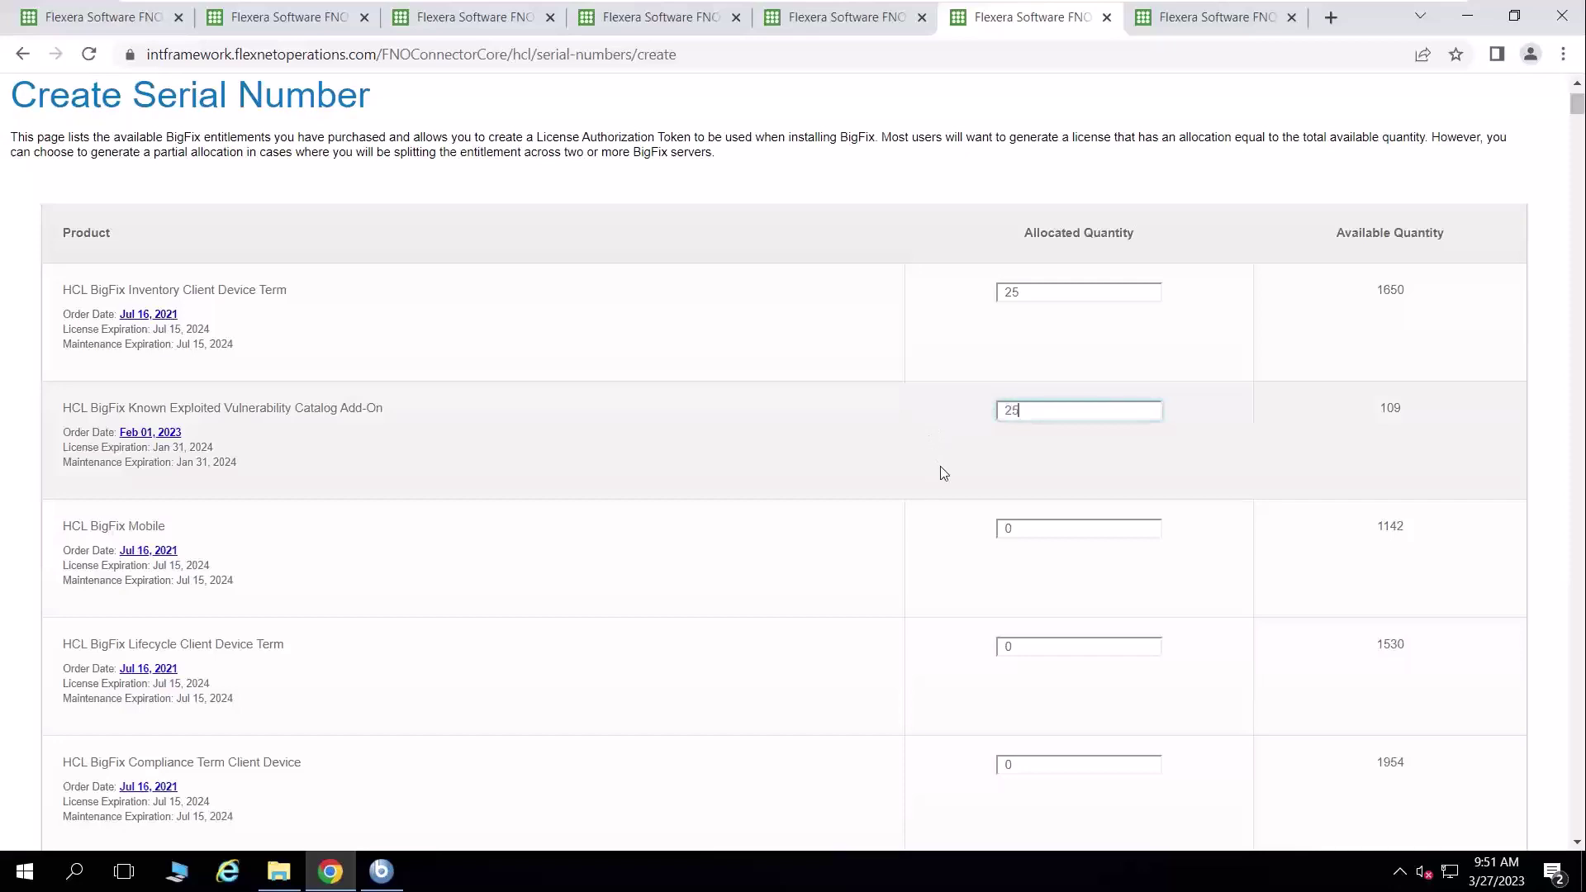
{"action": "scroll", "coordinate": [941, 492], "scroll_direction": "down", "scroll_amount": 1}
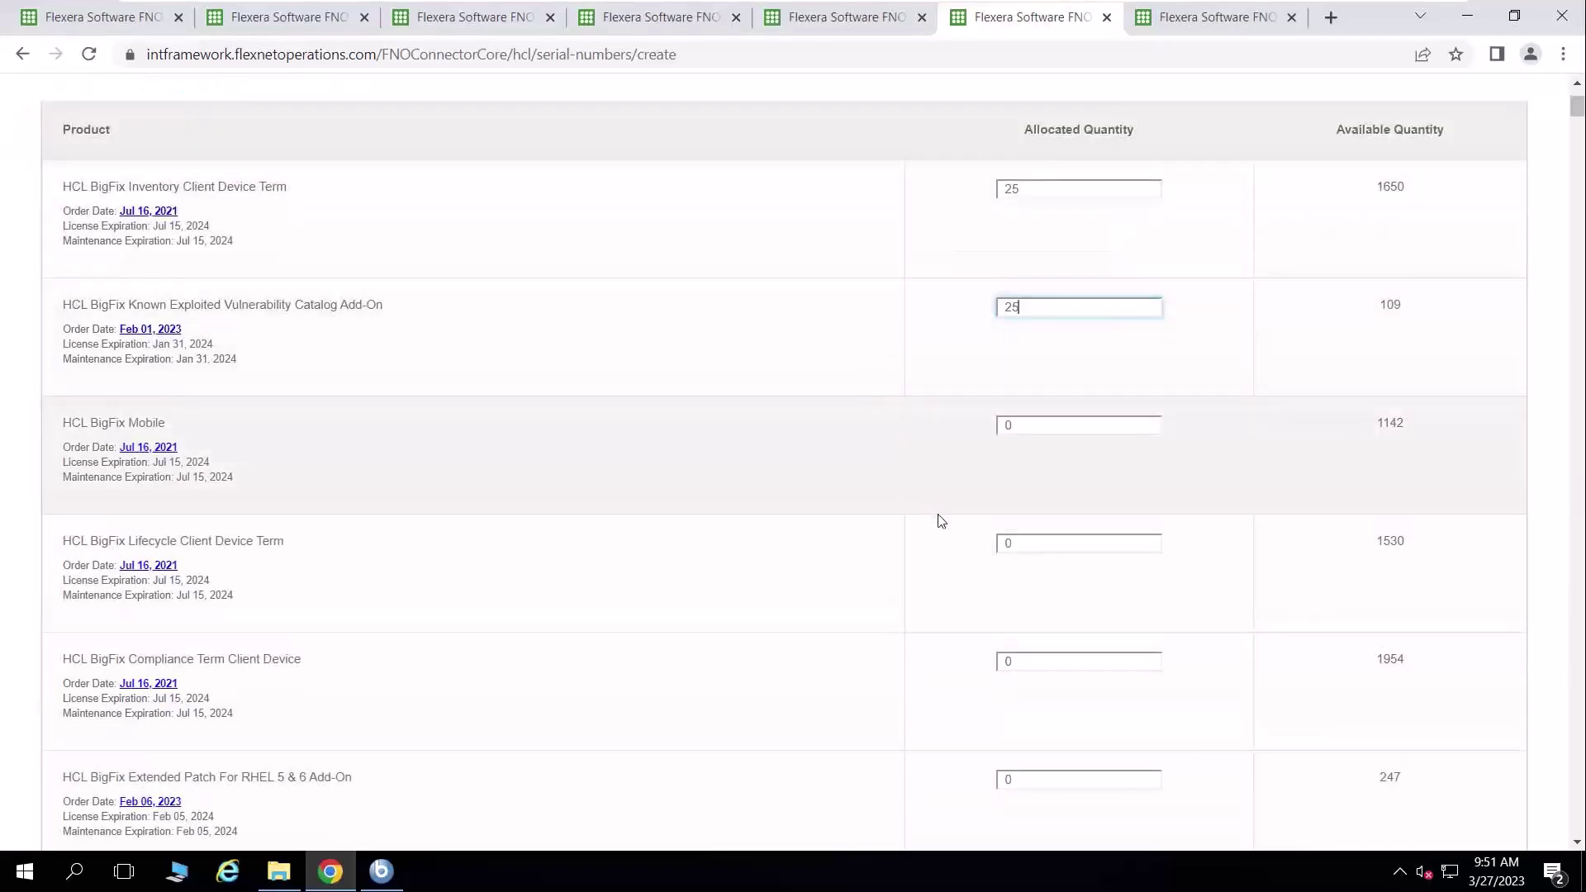
{"action": "double_click", "coordinate": [1043, 540]}
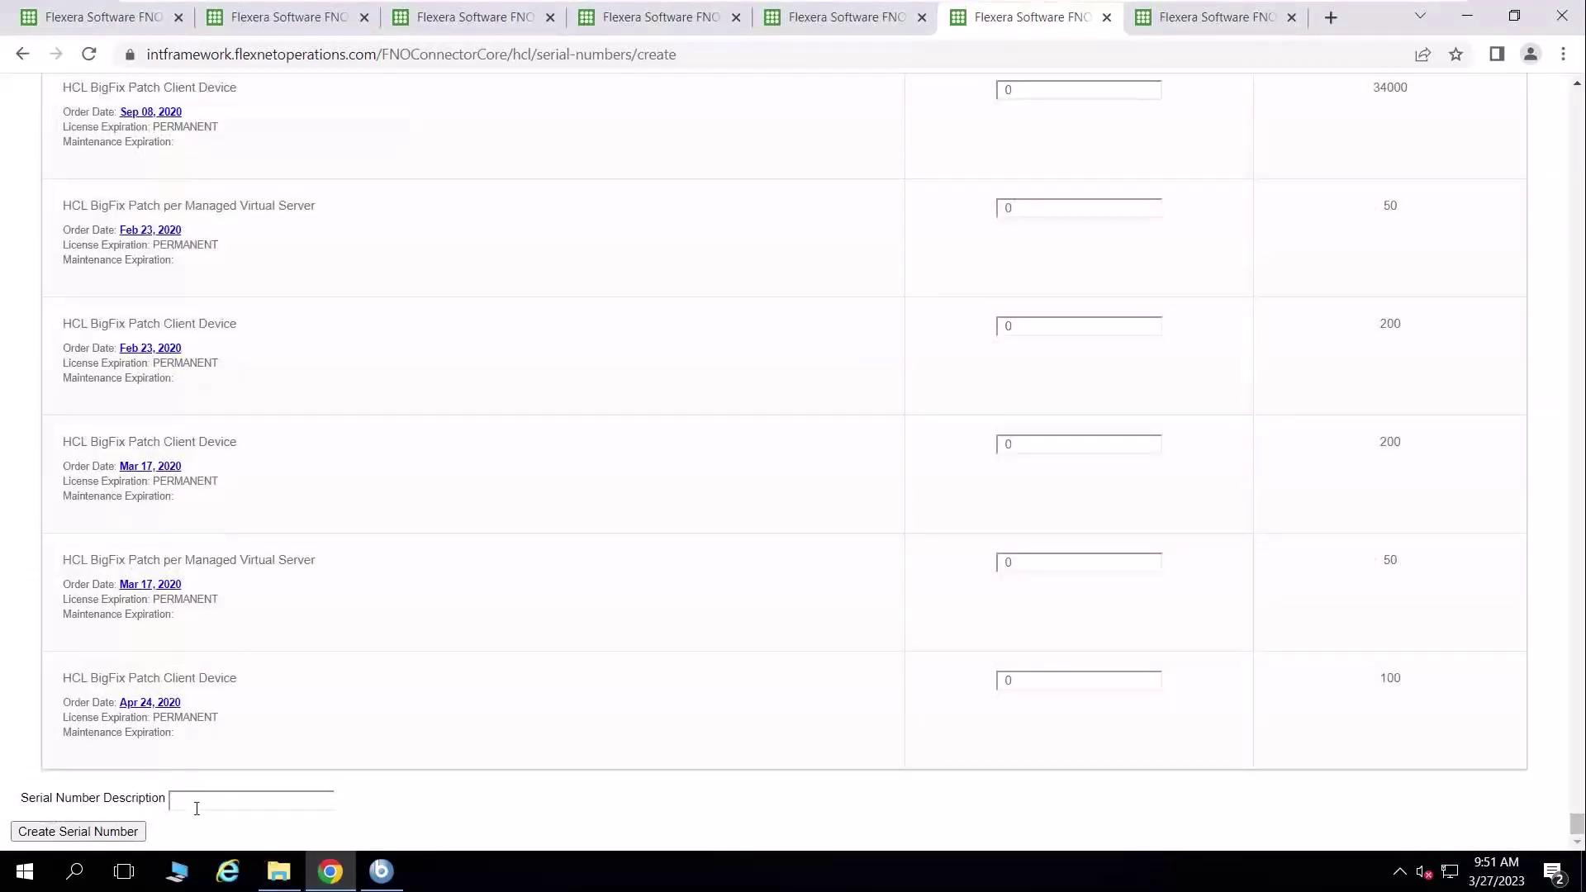
- Enter a Serial Number Description for the portal demo and generate the licence token
{"action": "left_click", "coordinate": [196, 805]}
{"action": "type", "text": "Dan Portal Demo"}
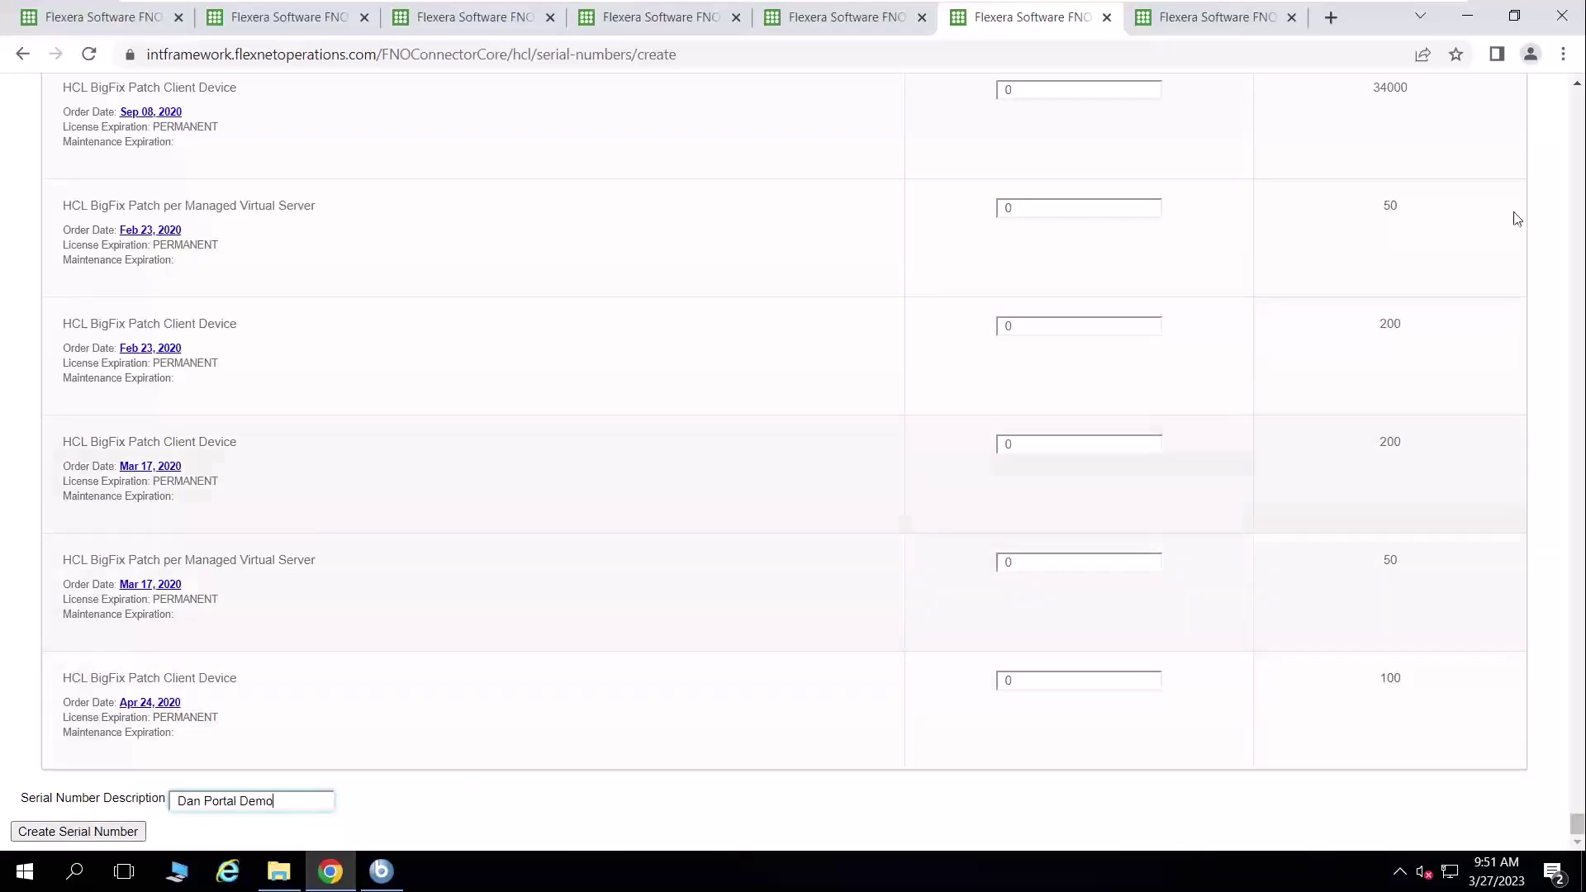
{"action": "left_click", "coordinate": [1206, 17]}
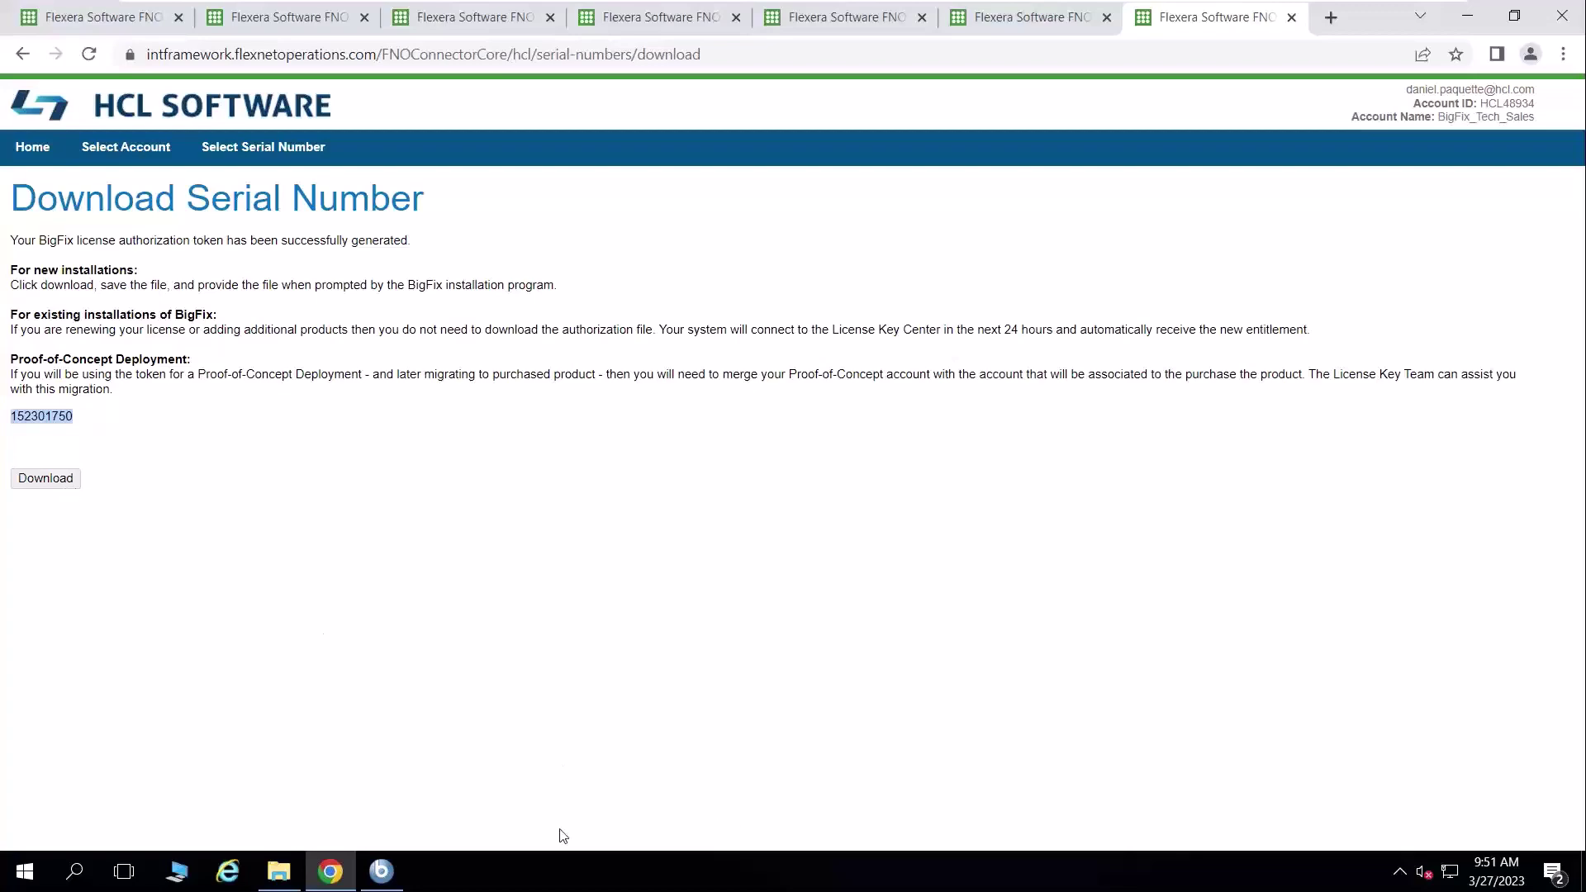
- Minimize Chrome to bring the BigFix Console's License Overview into view
{"action": "left_click", "coordinate": [1467, 17]}
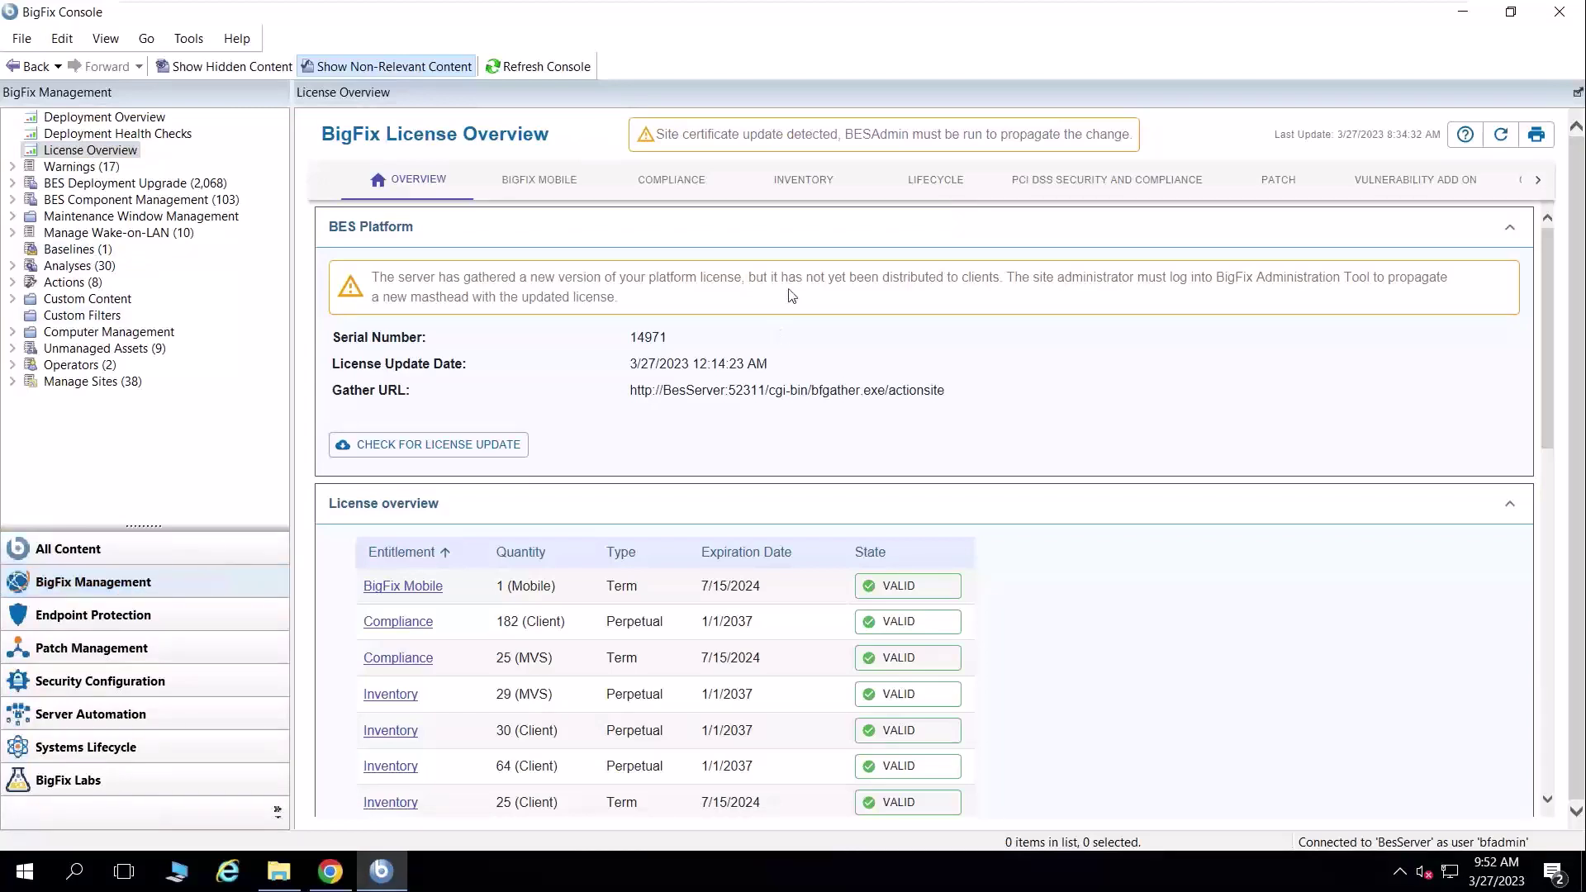
{"action": "left_click_drag", "start_coordinate": [657, 134], "coordinate": [1155, 154]}
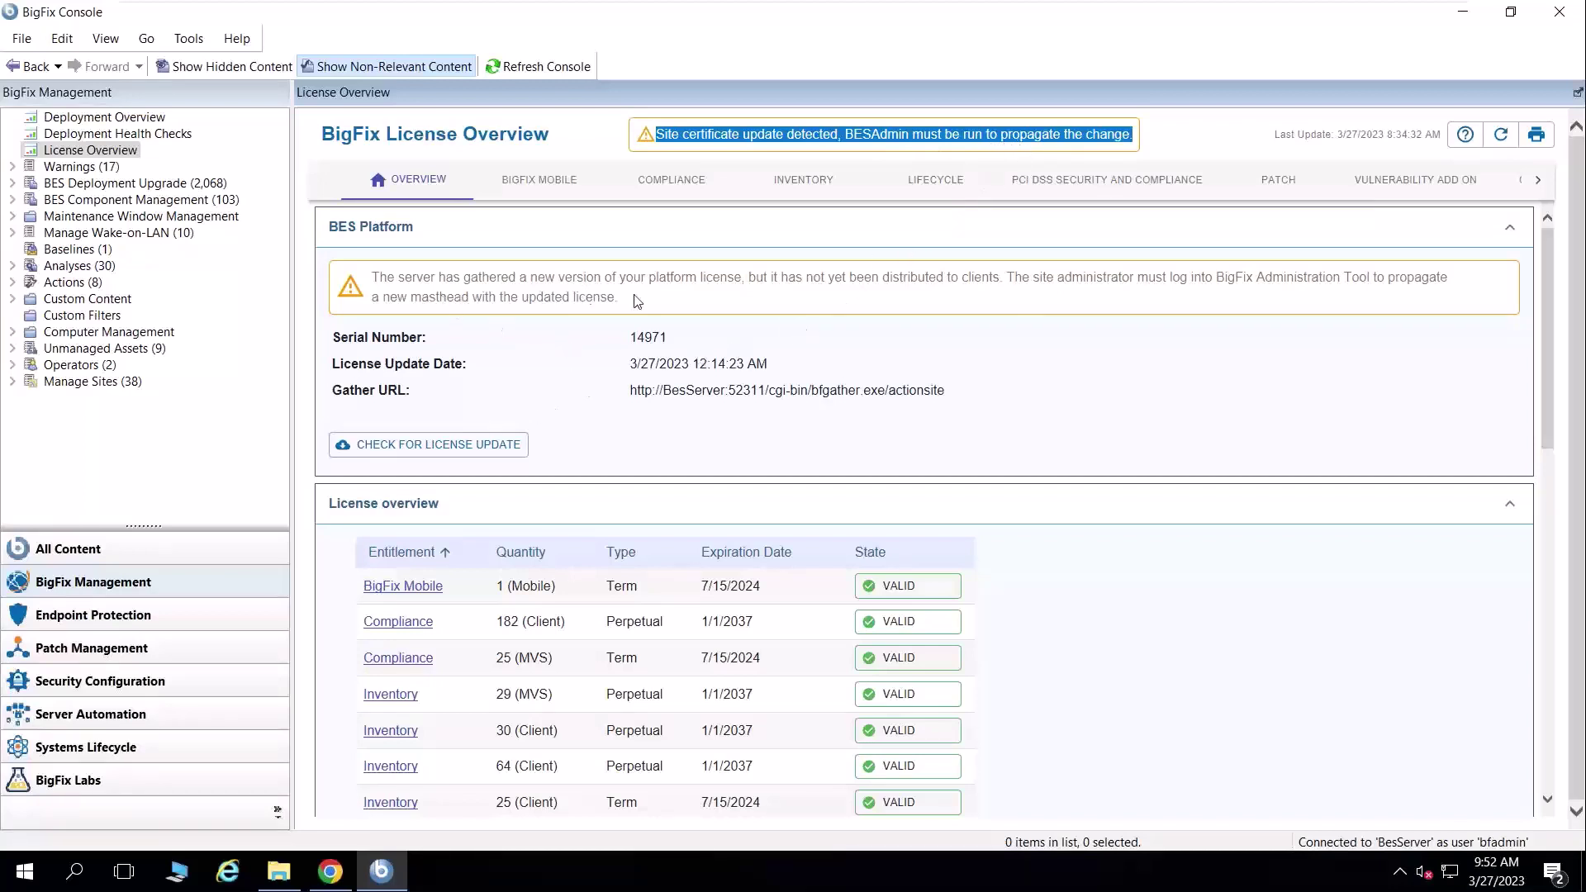
{"action": "left_click_drag", "start_coordinate": [637, 300], "coordinate": [379, 281]}
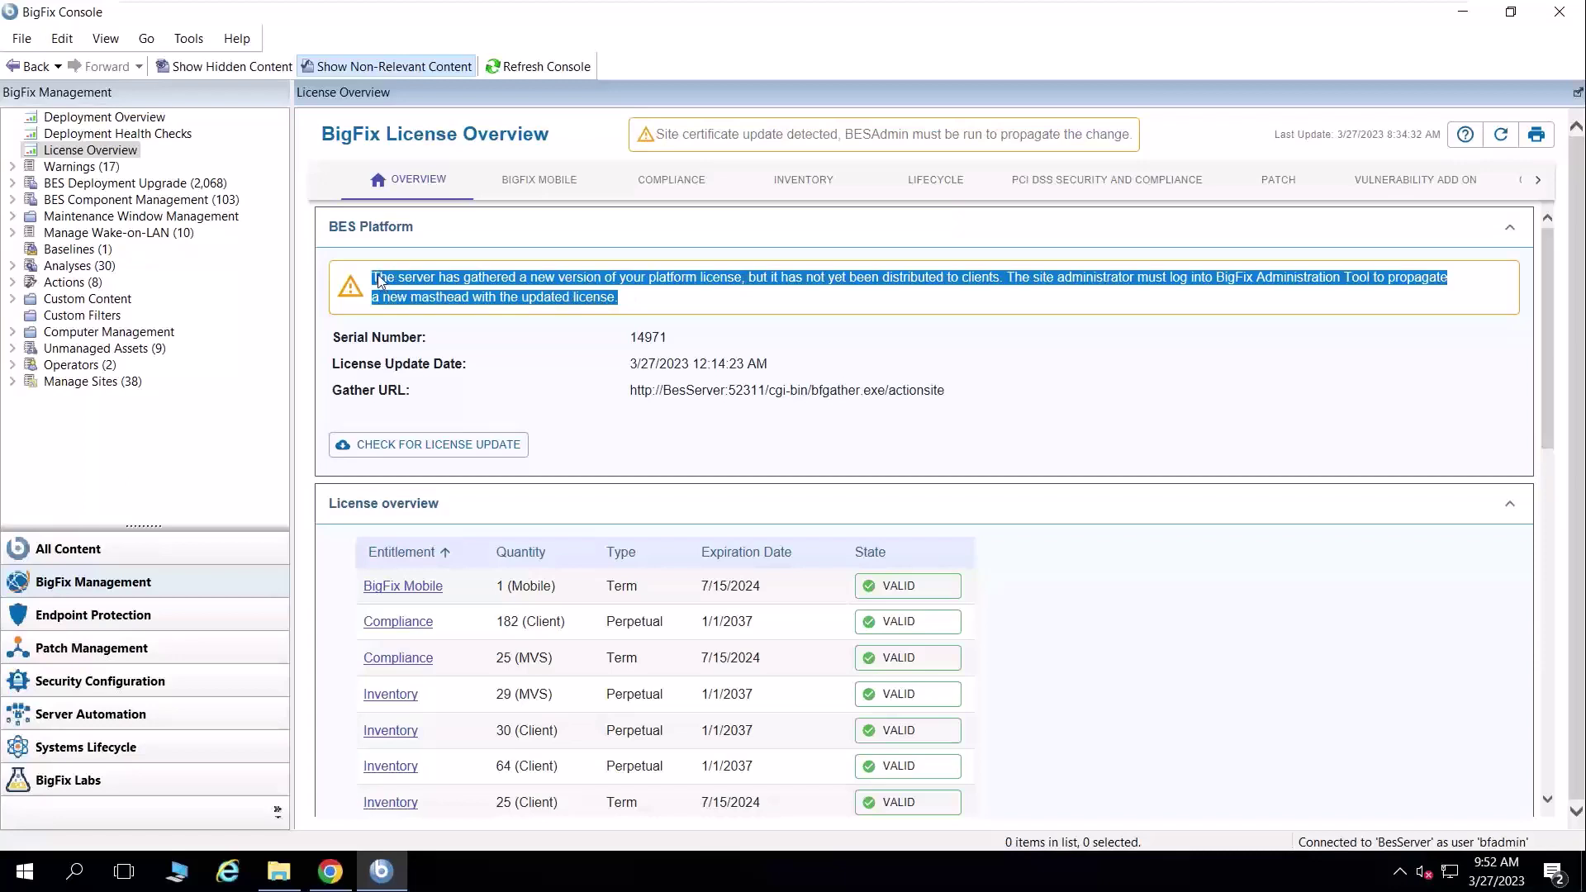
{"action": "left_click", "coordinate": [563, 369]}
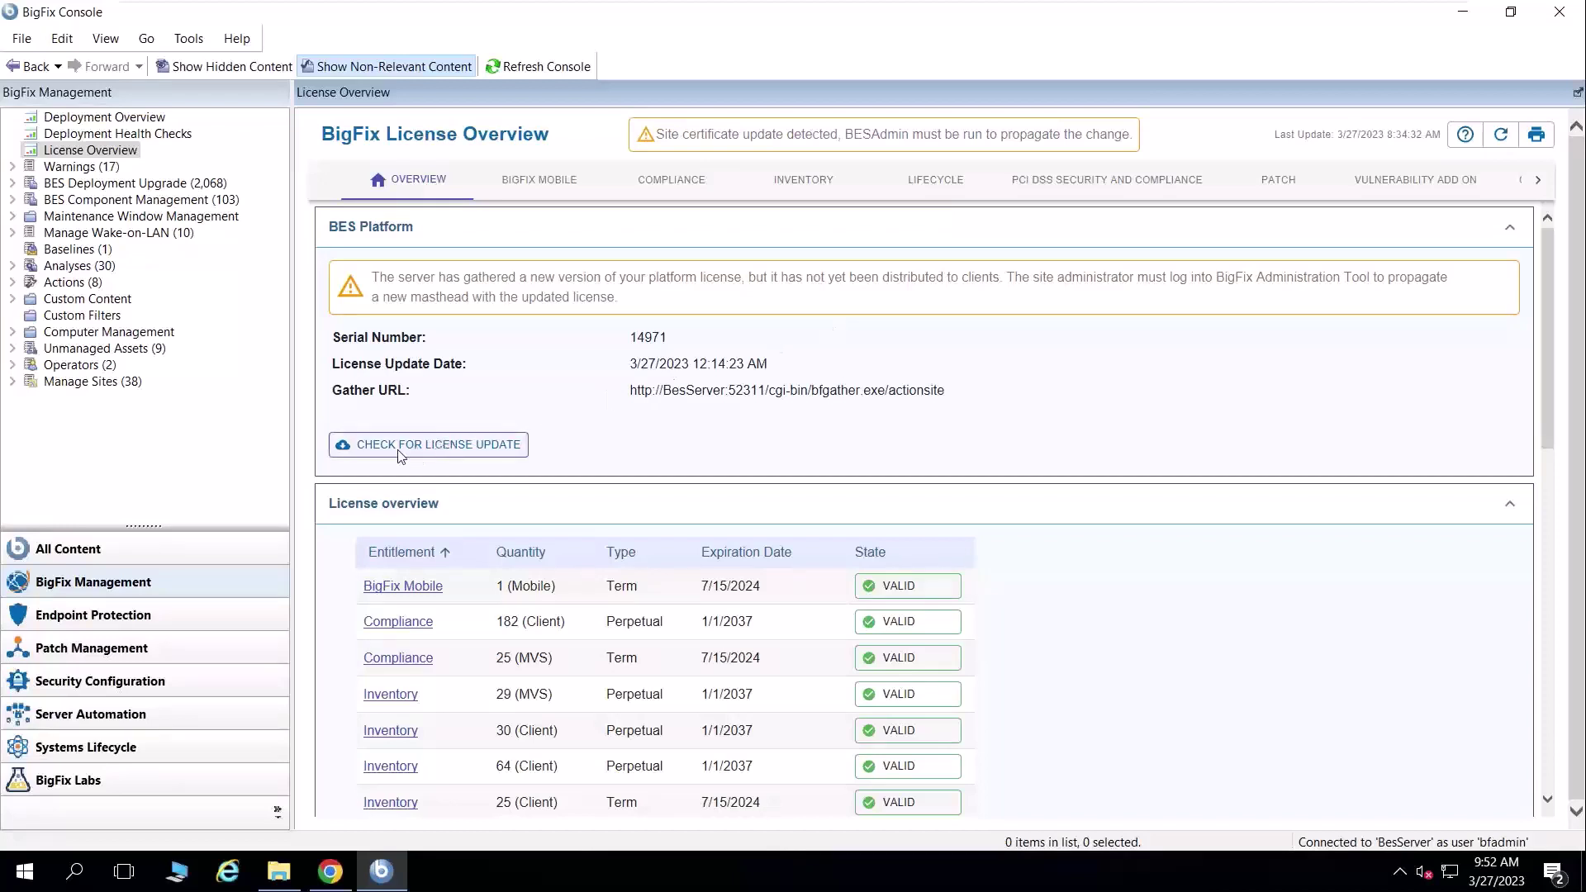
{"action": "left_click_drag", "start_coordinate": [537, 450], "coordinate": [359, 444]}
- Request a licence update check, dismiss the Request Sent message, and highlight the platform licence warning
{"action": "left_click", "coordinate": [460, 455]}
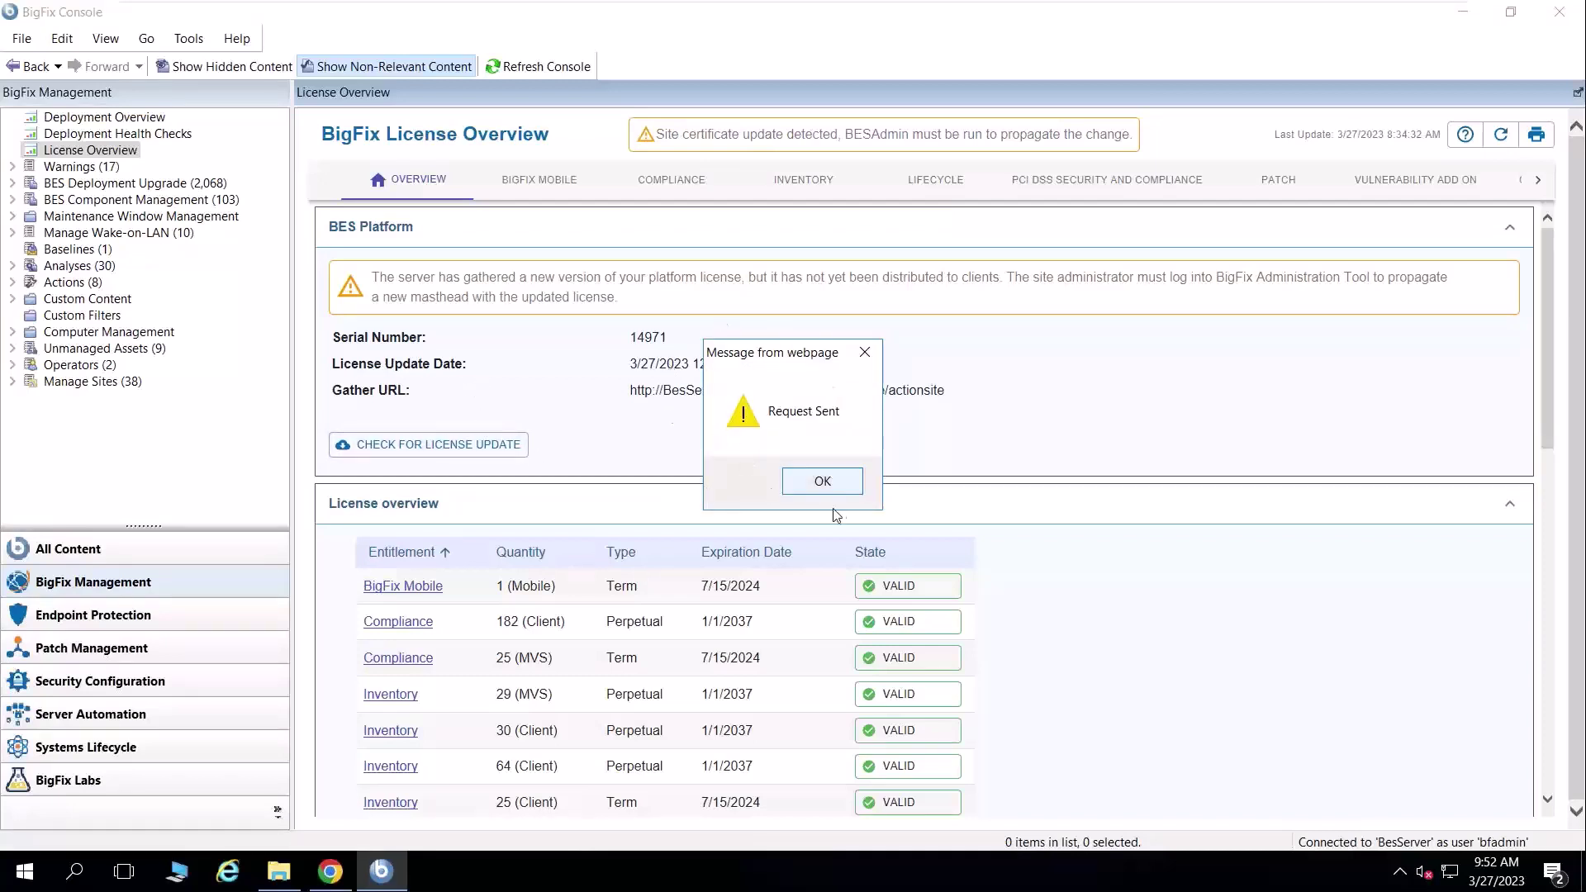
{"action": "left_click", "coordinate": [834, 483]}
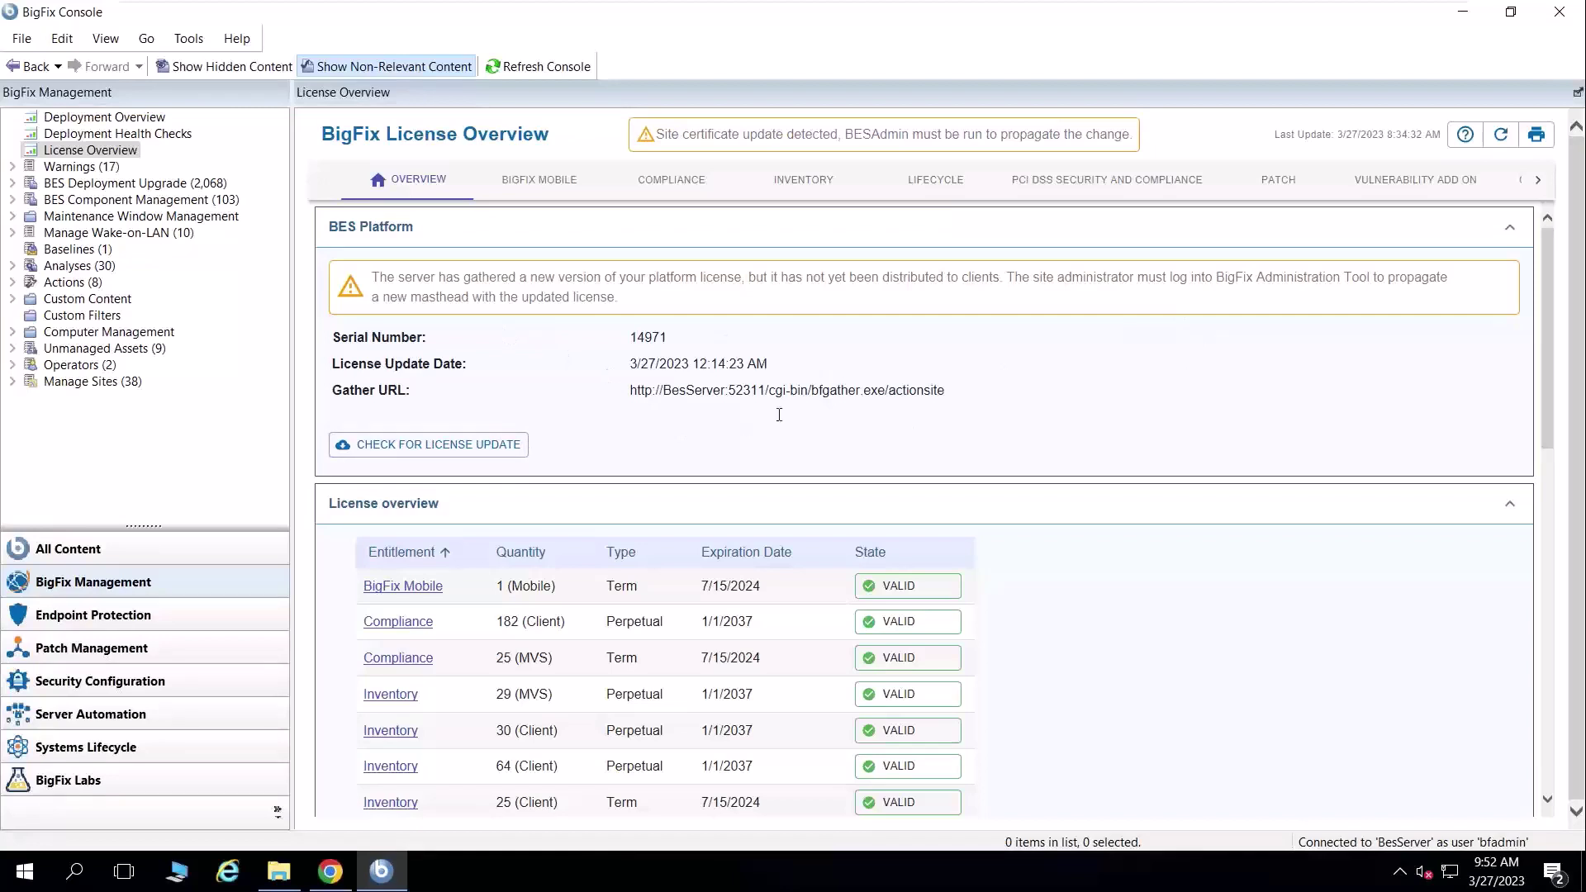
{"action": "left_click_drag", "start_coordinate": [665, 306], "coordinate": [472, 314]}
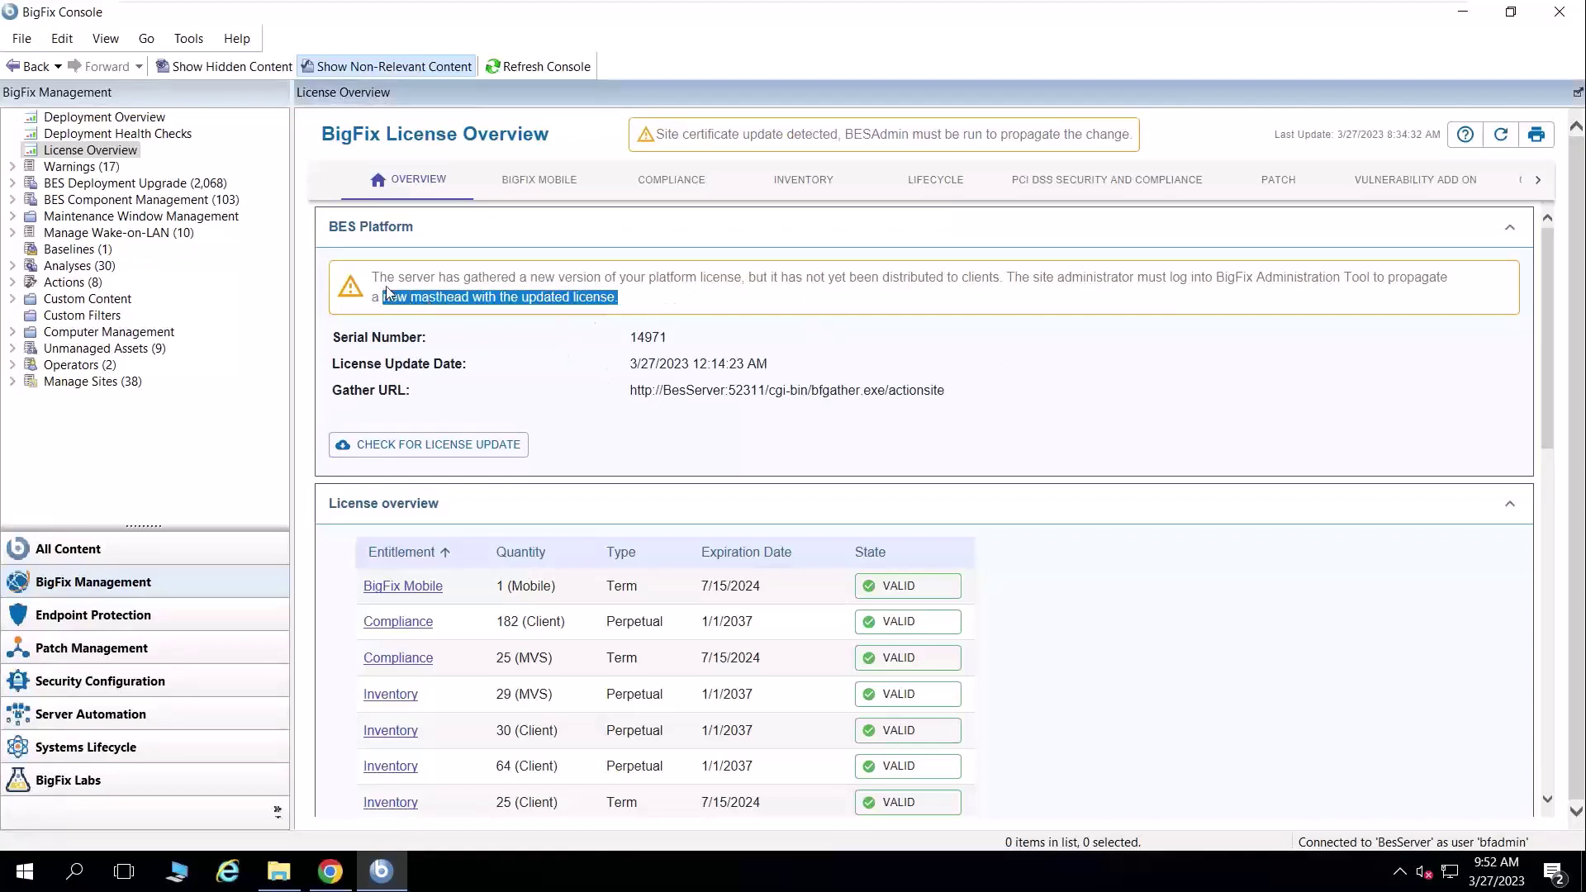
{"action": "left_click_drag", "start_coordinate": [384, 289], "coordinate": [373, 278]}
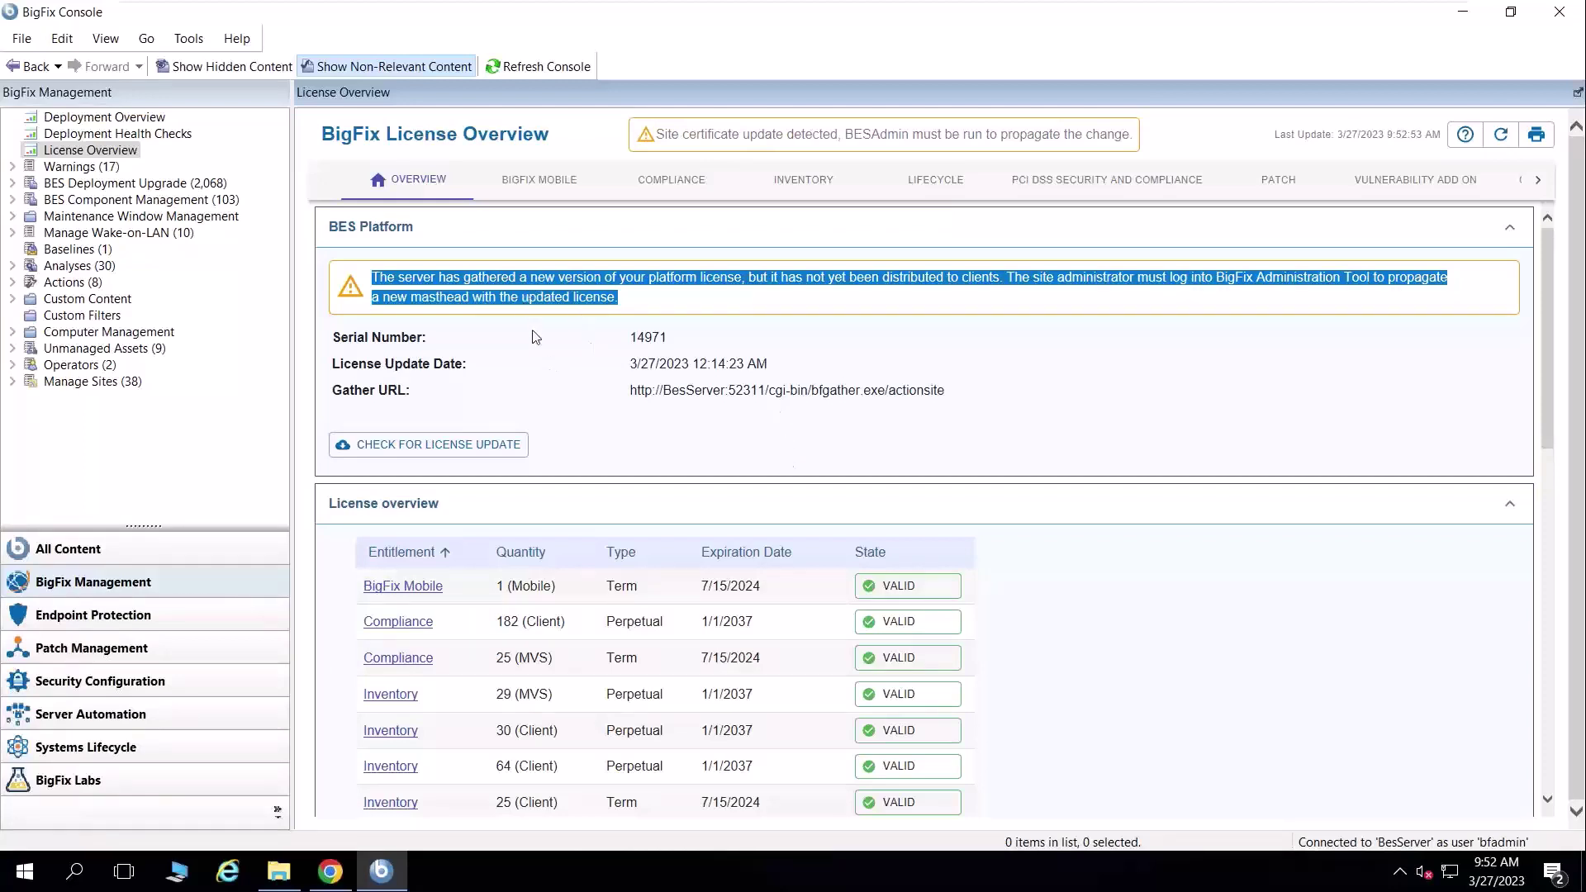
- Launch the BigFix Administration Tool from the Start menu's BigFix programs
{"action": "left_click", "coordinate": [25, 871]}
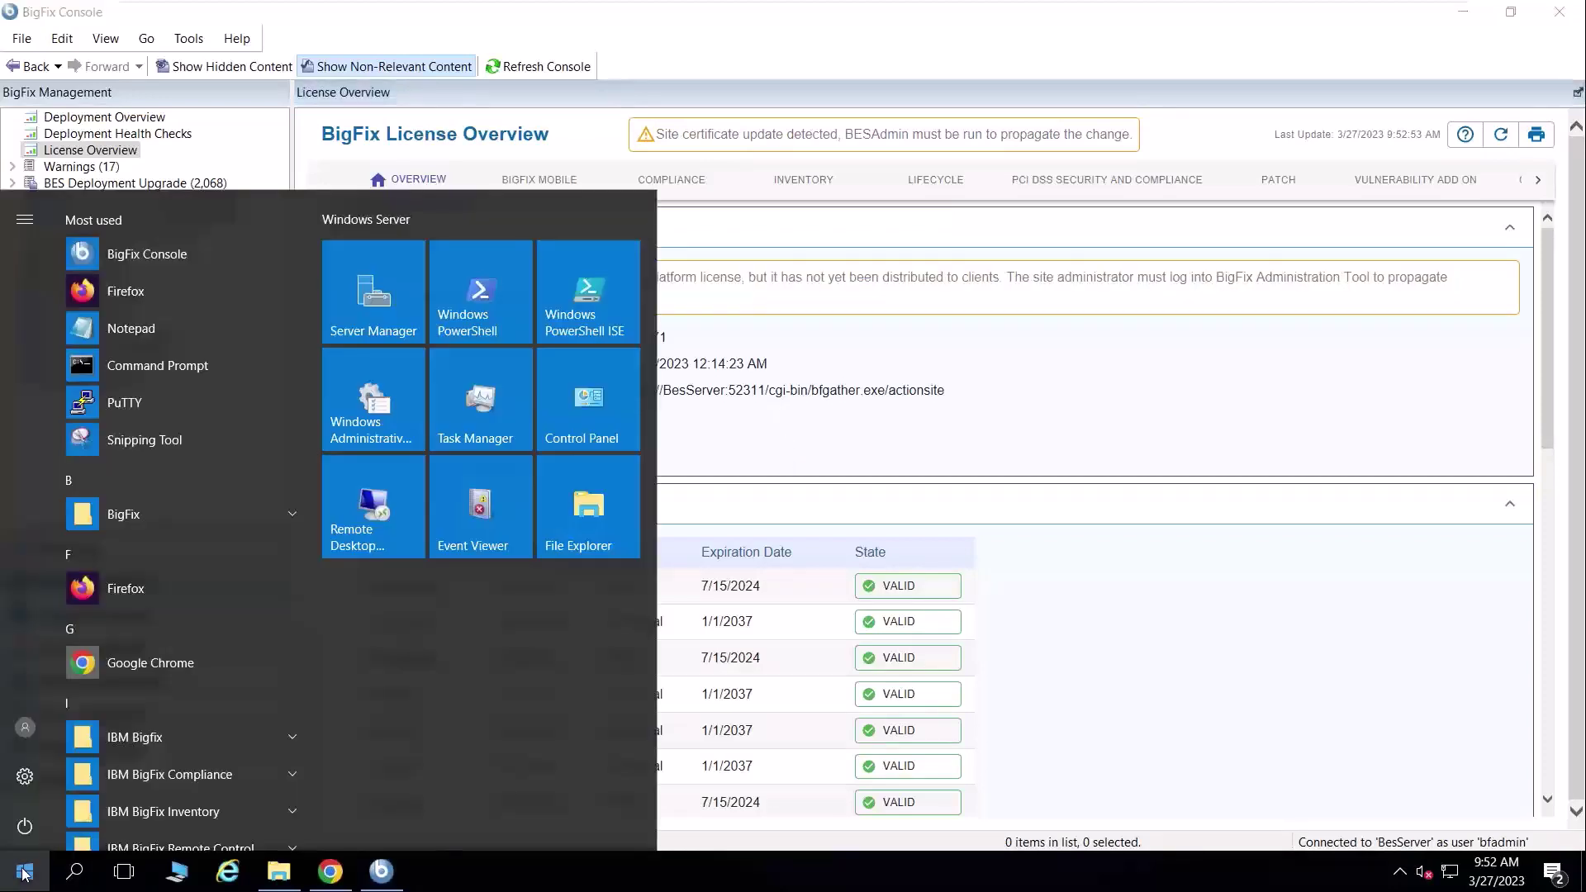
{"action": "left_click", "coordinate": [248, 515]}
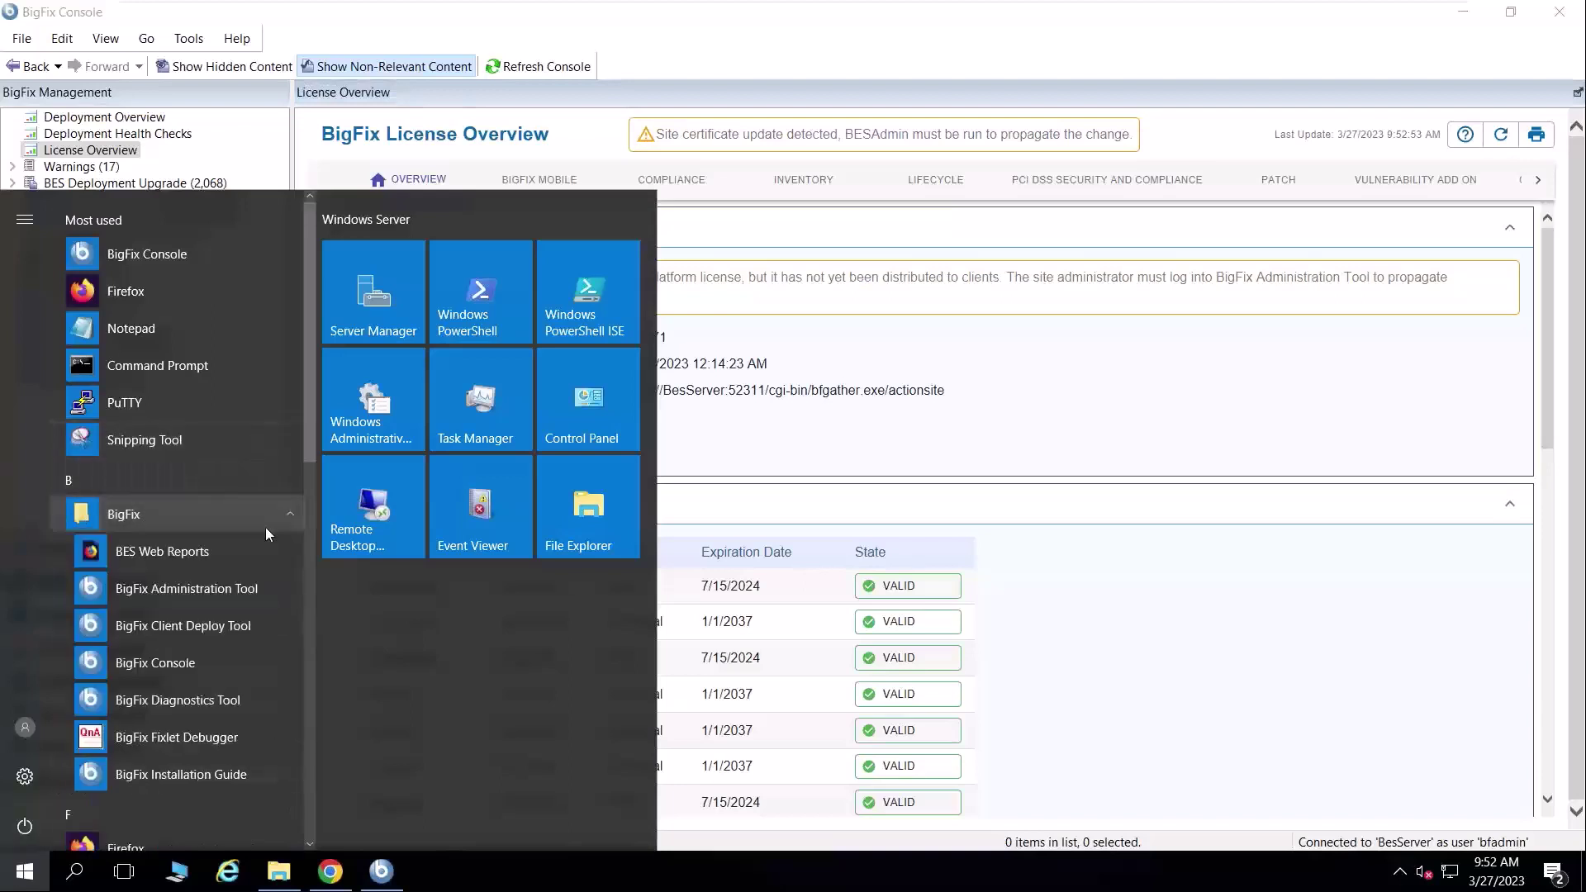
{"action": "left_click", "coordinate": [192, 592]}
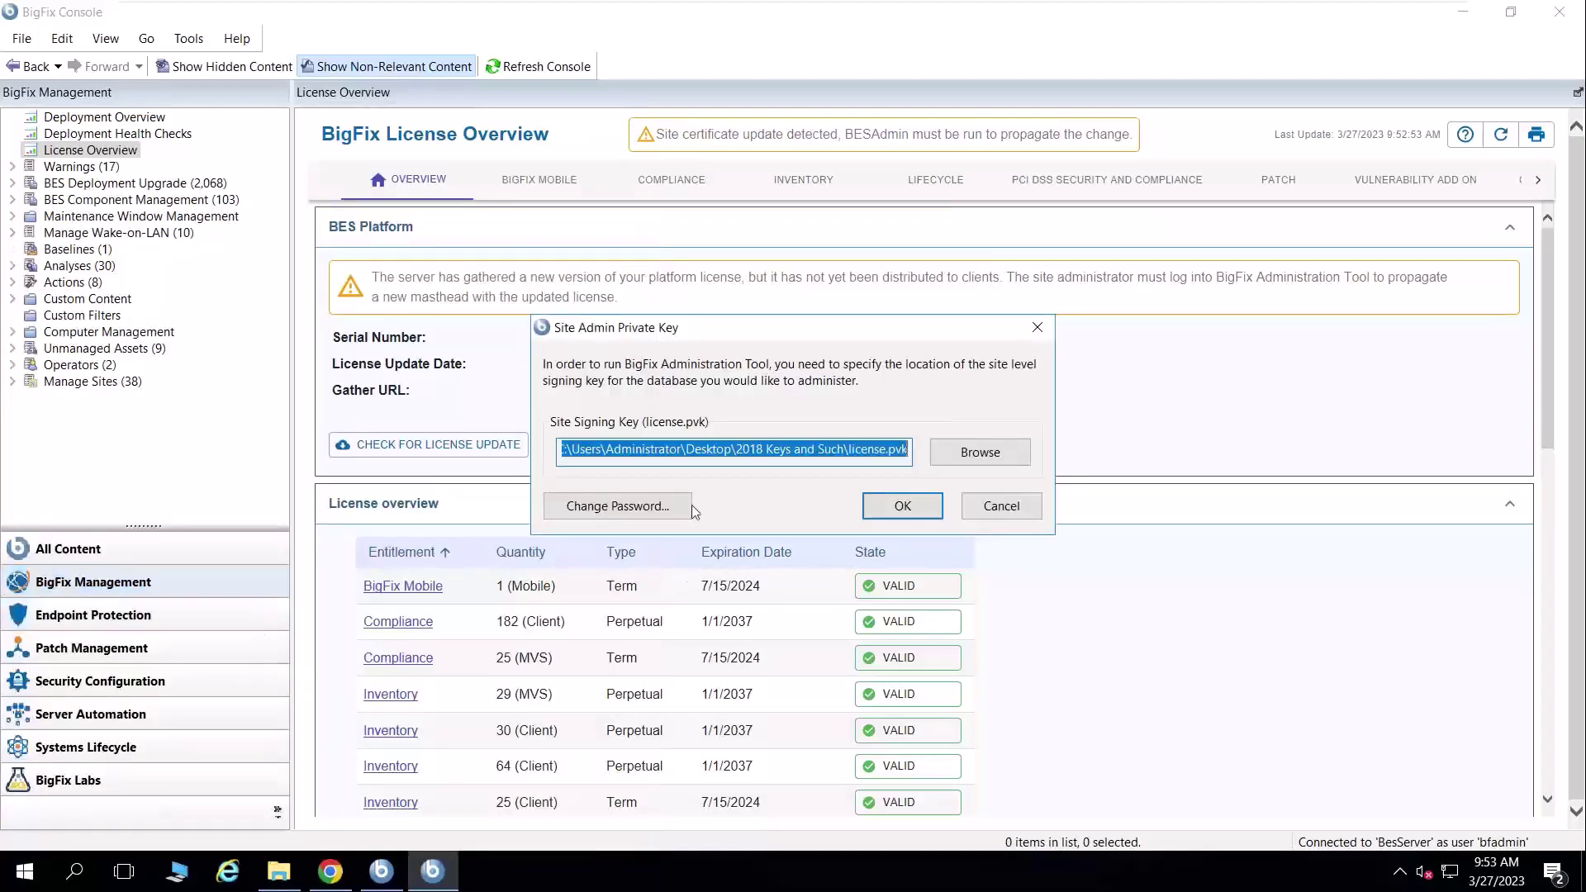
- Confirm the license.pvk site signing key path and enter the private key password
{"action": "left_click", "coordinate": [596, 450]}
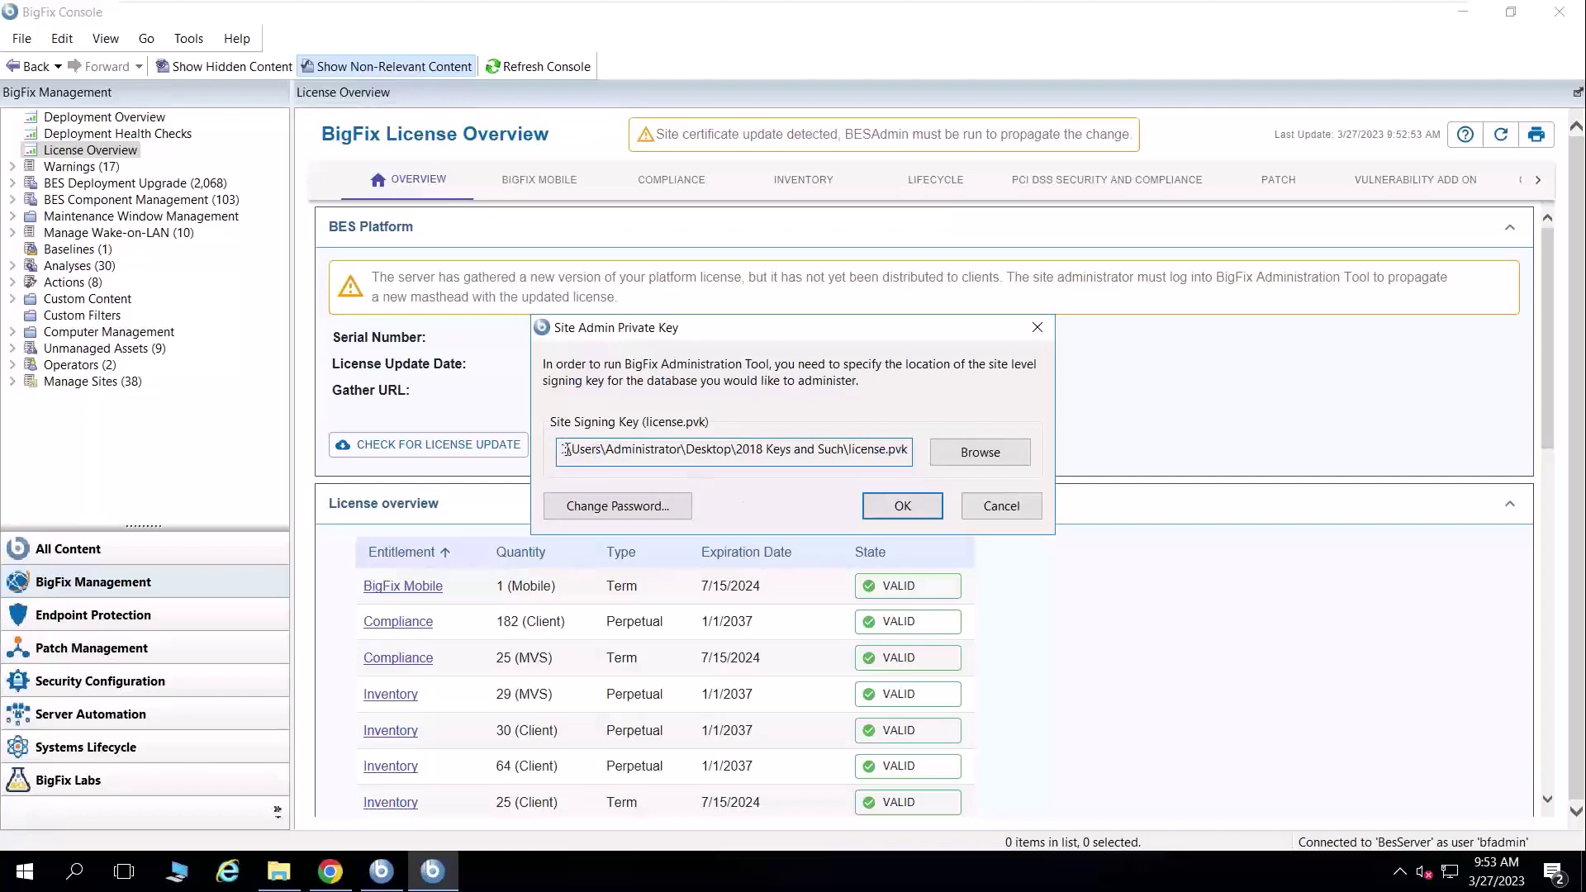
{"action": "left_click_drag", "start_coordinate": [568, 450], "coordinate": [995, 448]}
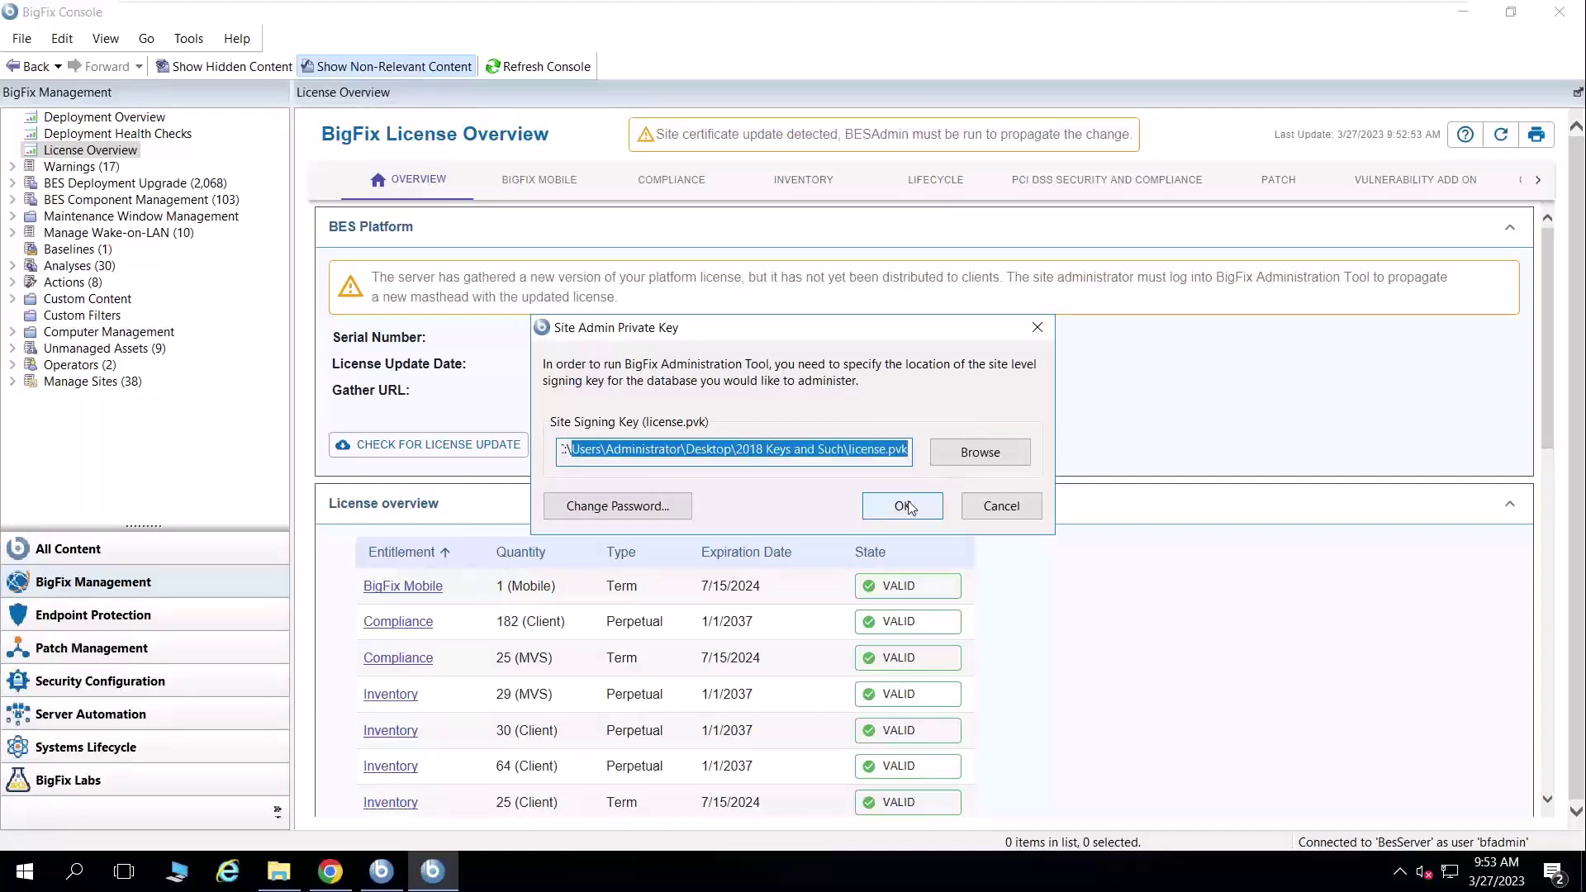
{"action": "left_click", "coordinate": [906, 507]}
{"action": "type", "text": "********"}
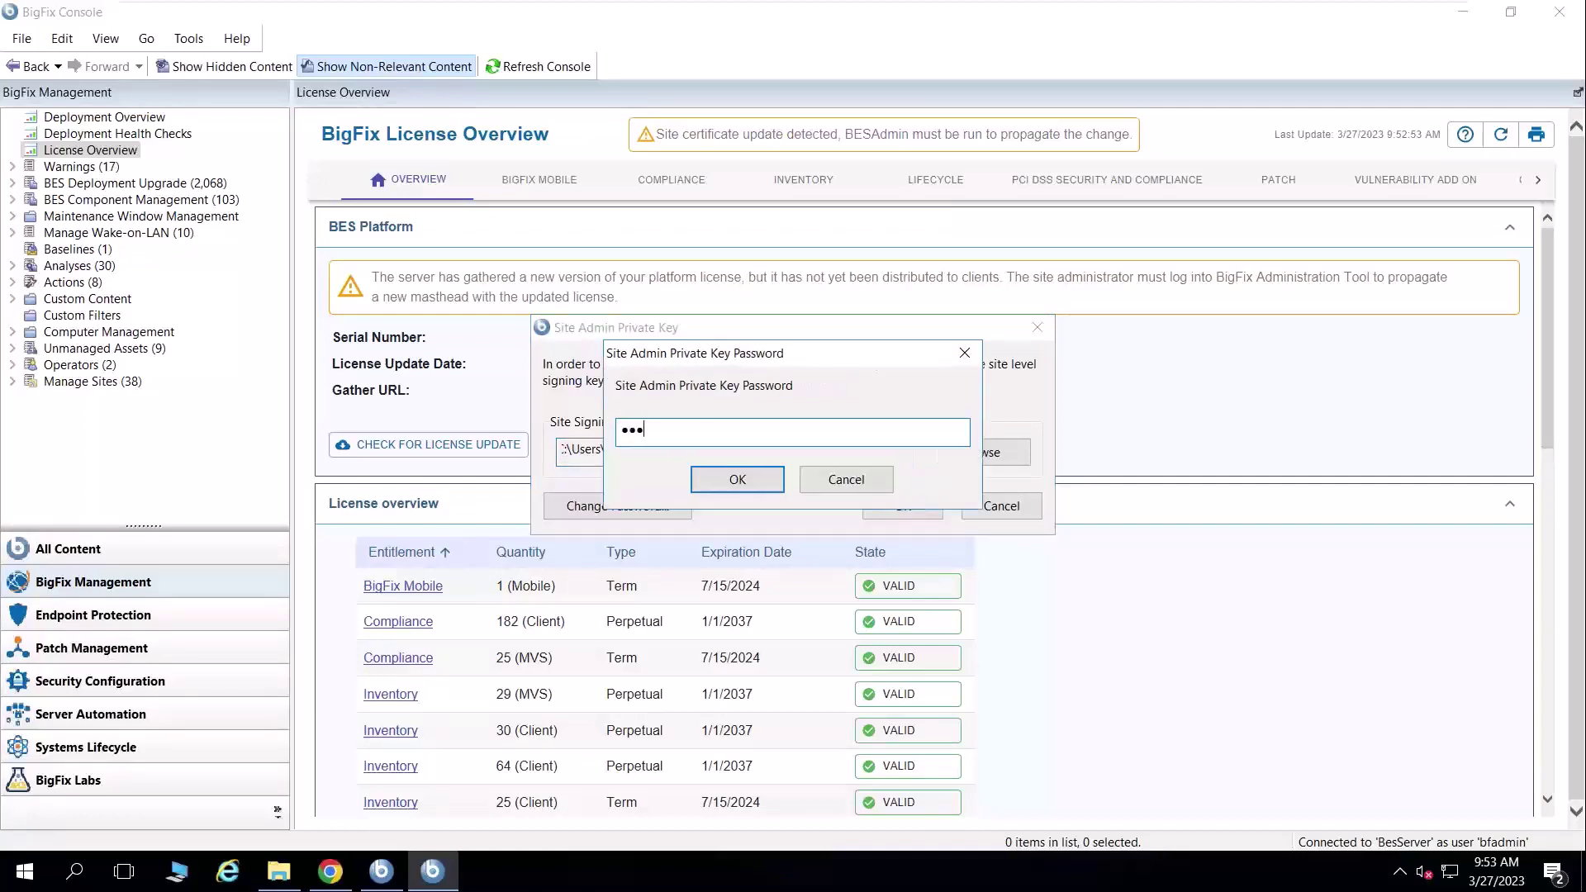
{"action": "key", "text": "Return"}
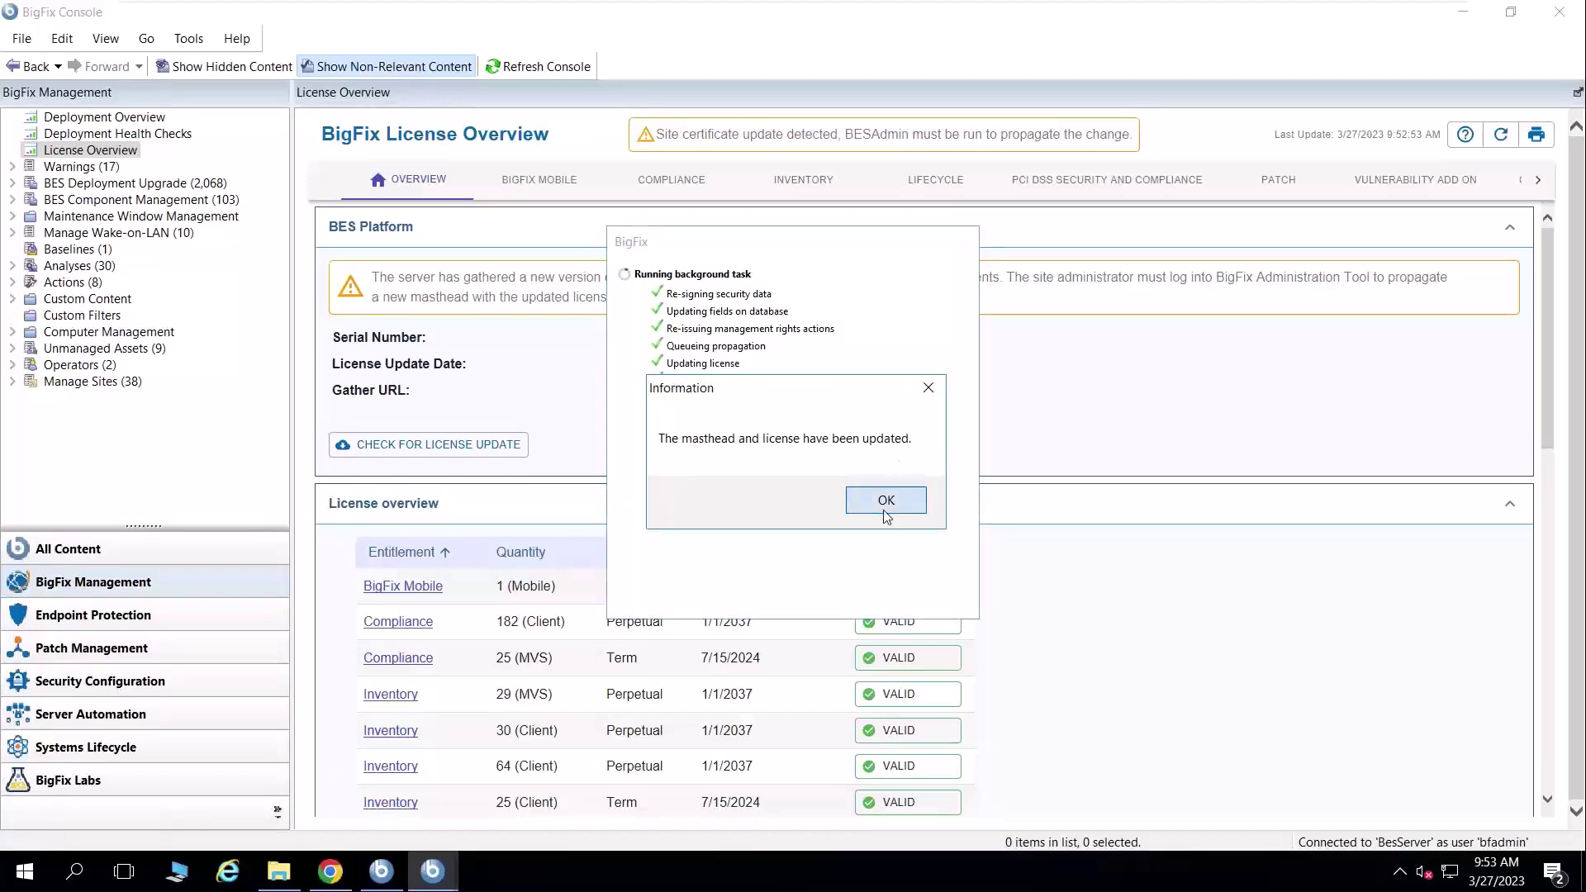
- Dismiss the notice that the masthead and license were updated to reach Masthead Management
{"action": "left_click", "coordinate": [887, 502]}
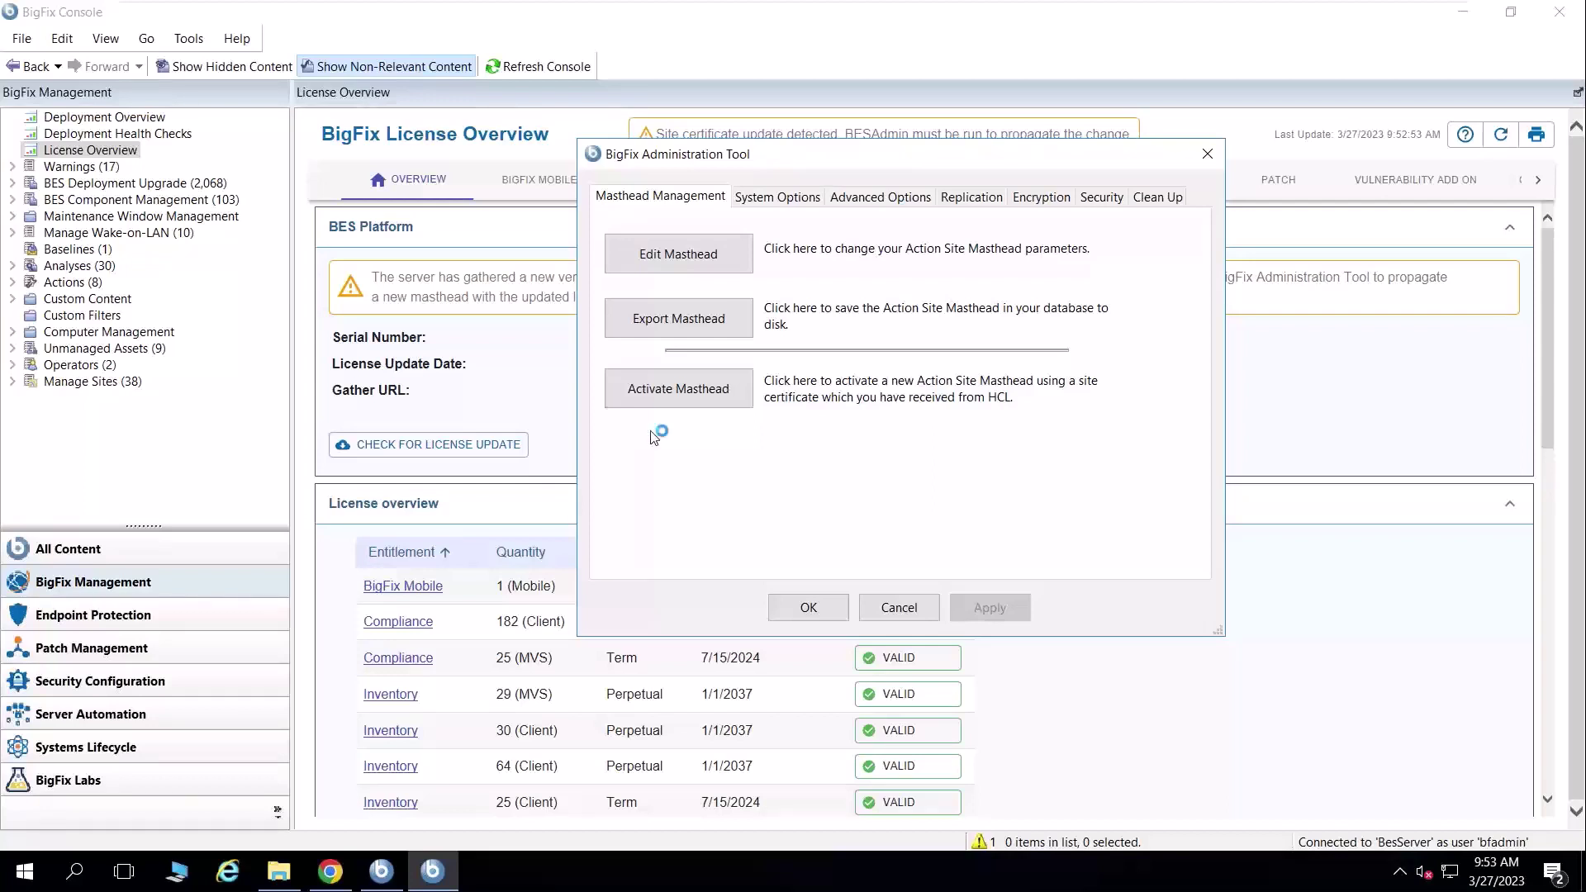
- Activate the masthead using LicenseAuthorization.crt from the Portal Video folder
{"action": "left_click", "coordinate": [676, 389]}
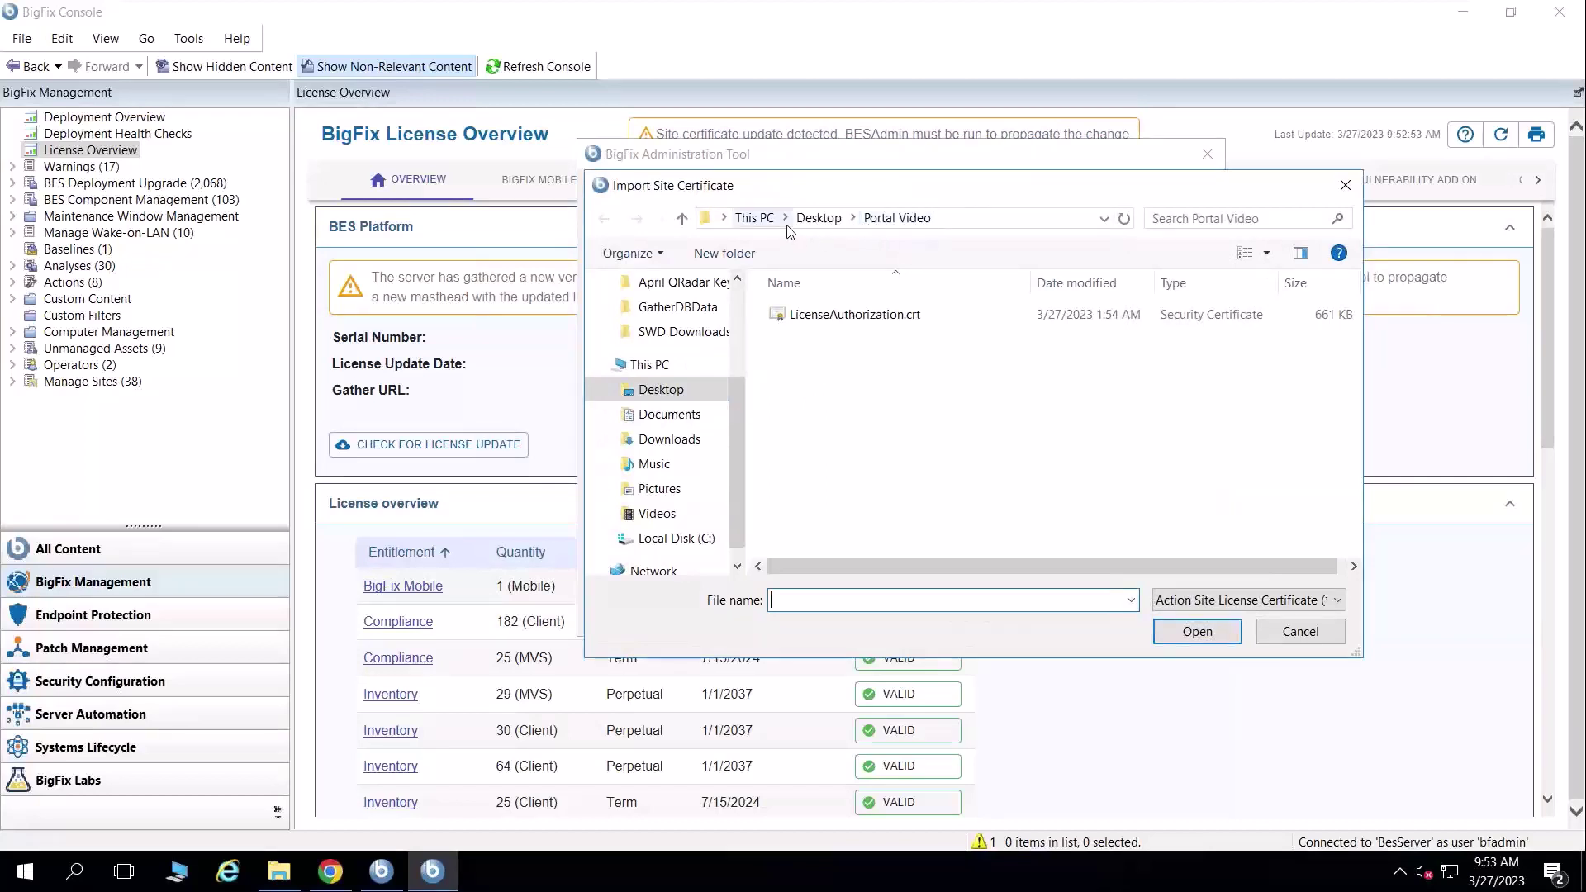
{"action": "left_click", "coordinate": [892, 322]}
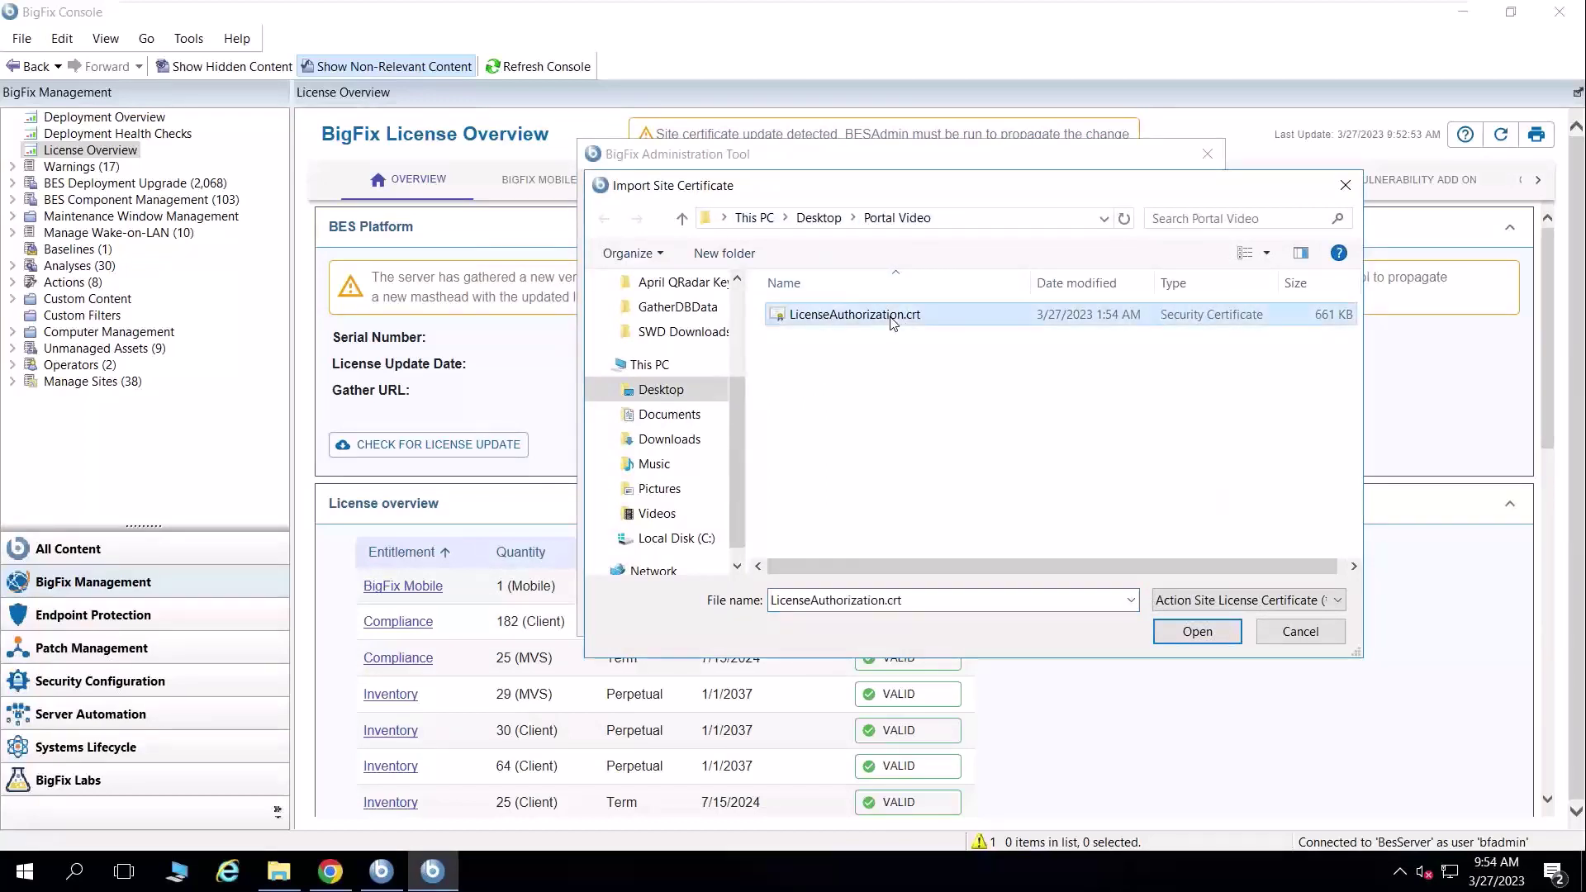
{"action": "left_click", "coordinate": [1203, 633]}
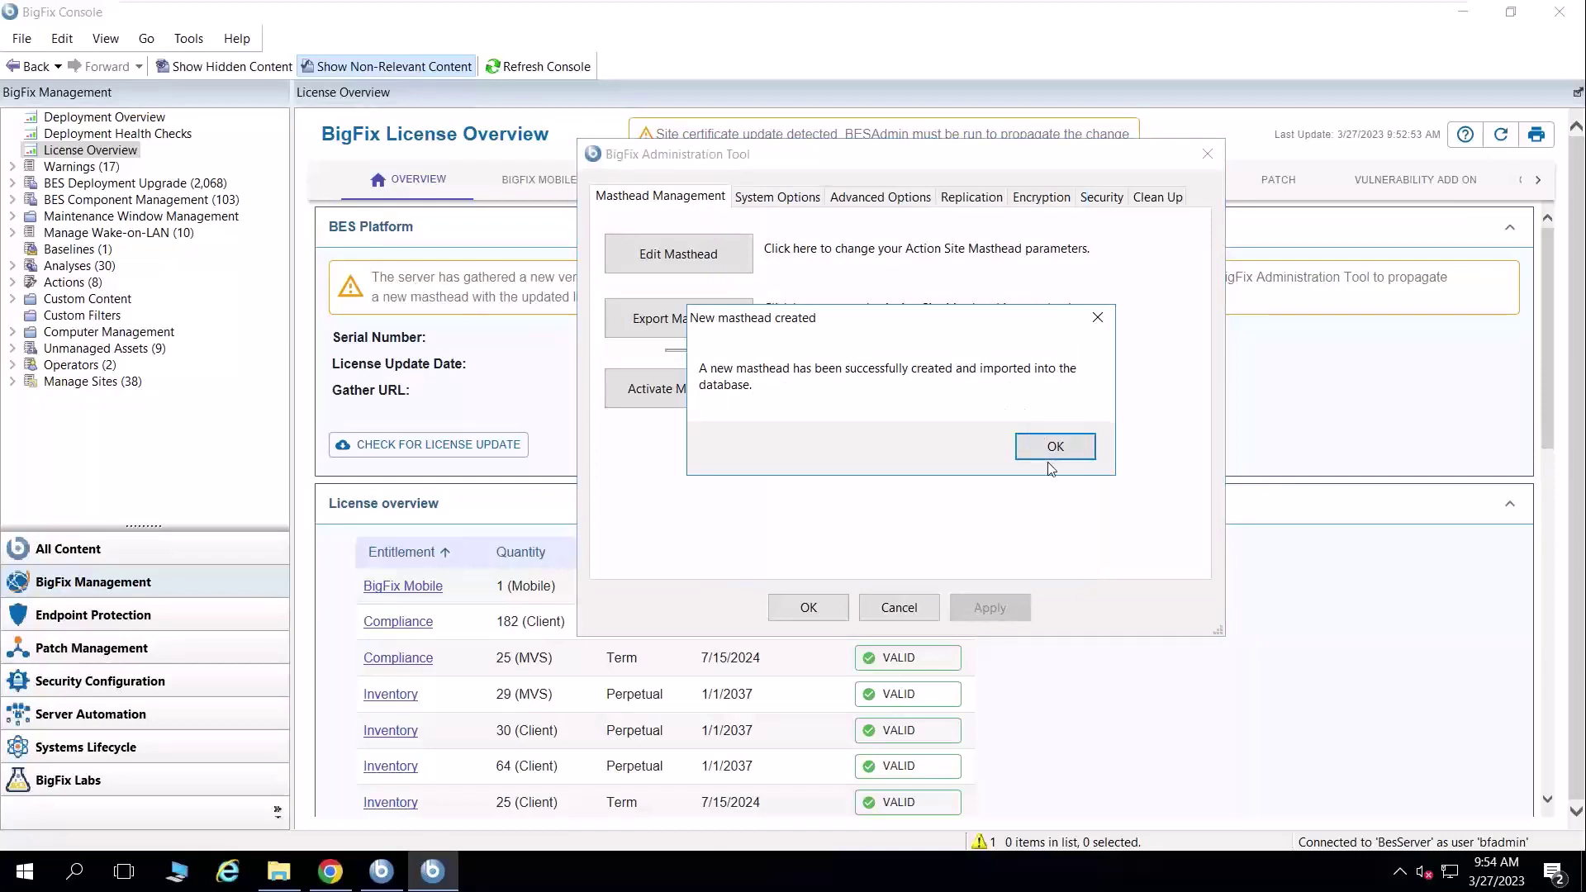
- Dismiss the new masthead message, close the Administration Tool, and reauthenticate with the password
{"action": "left_click", "coordinate": [1053, 446]}
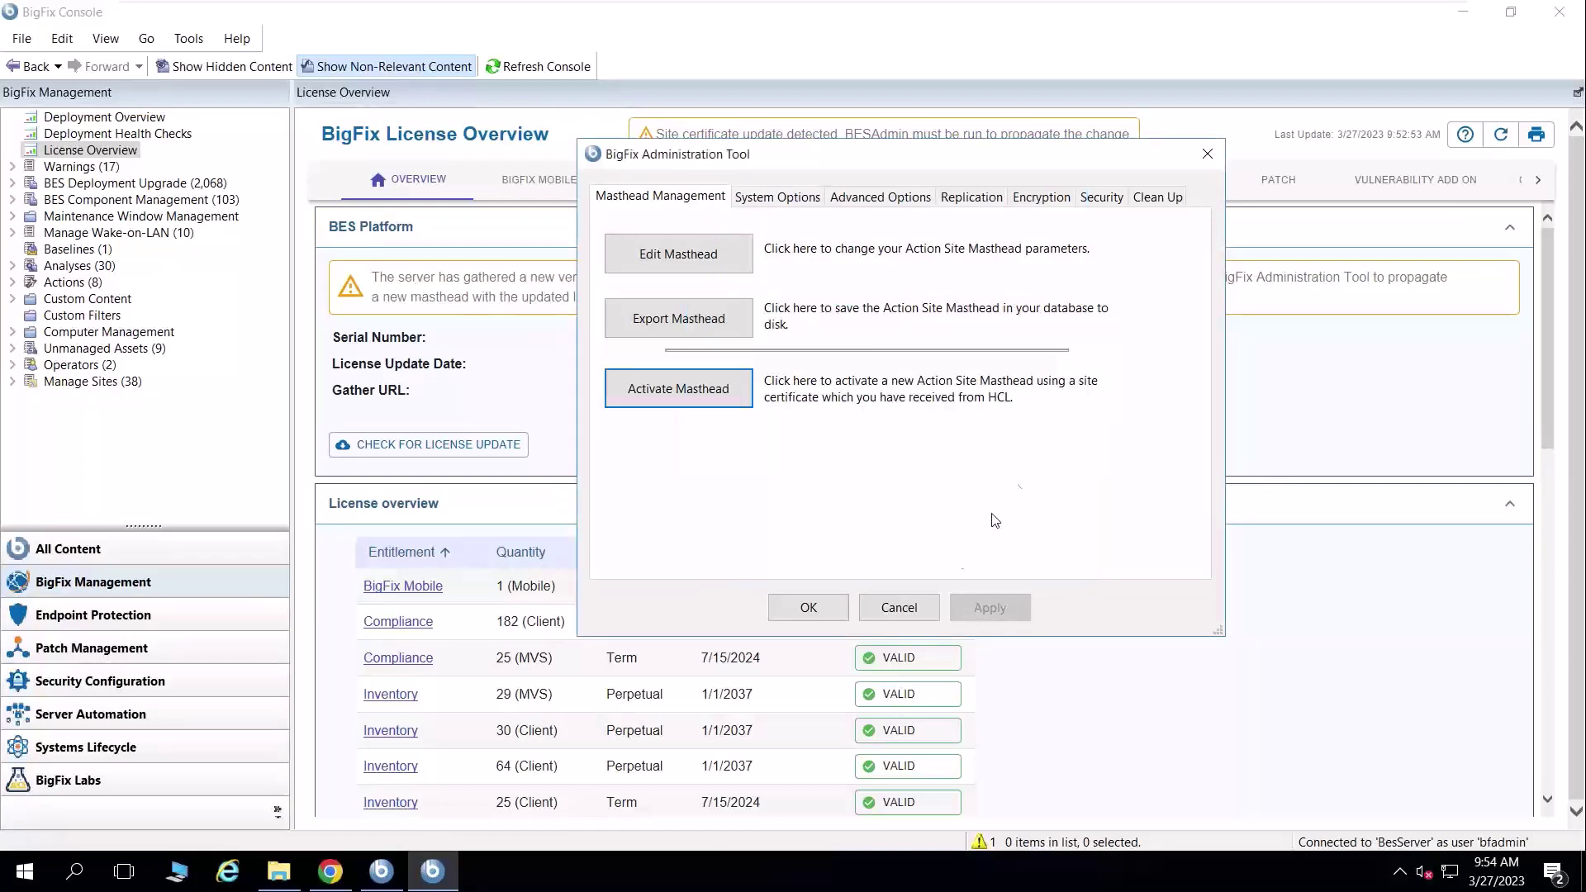
{"action": "left_click", "coordinate": [809, 609]}
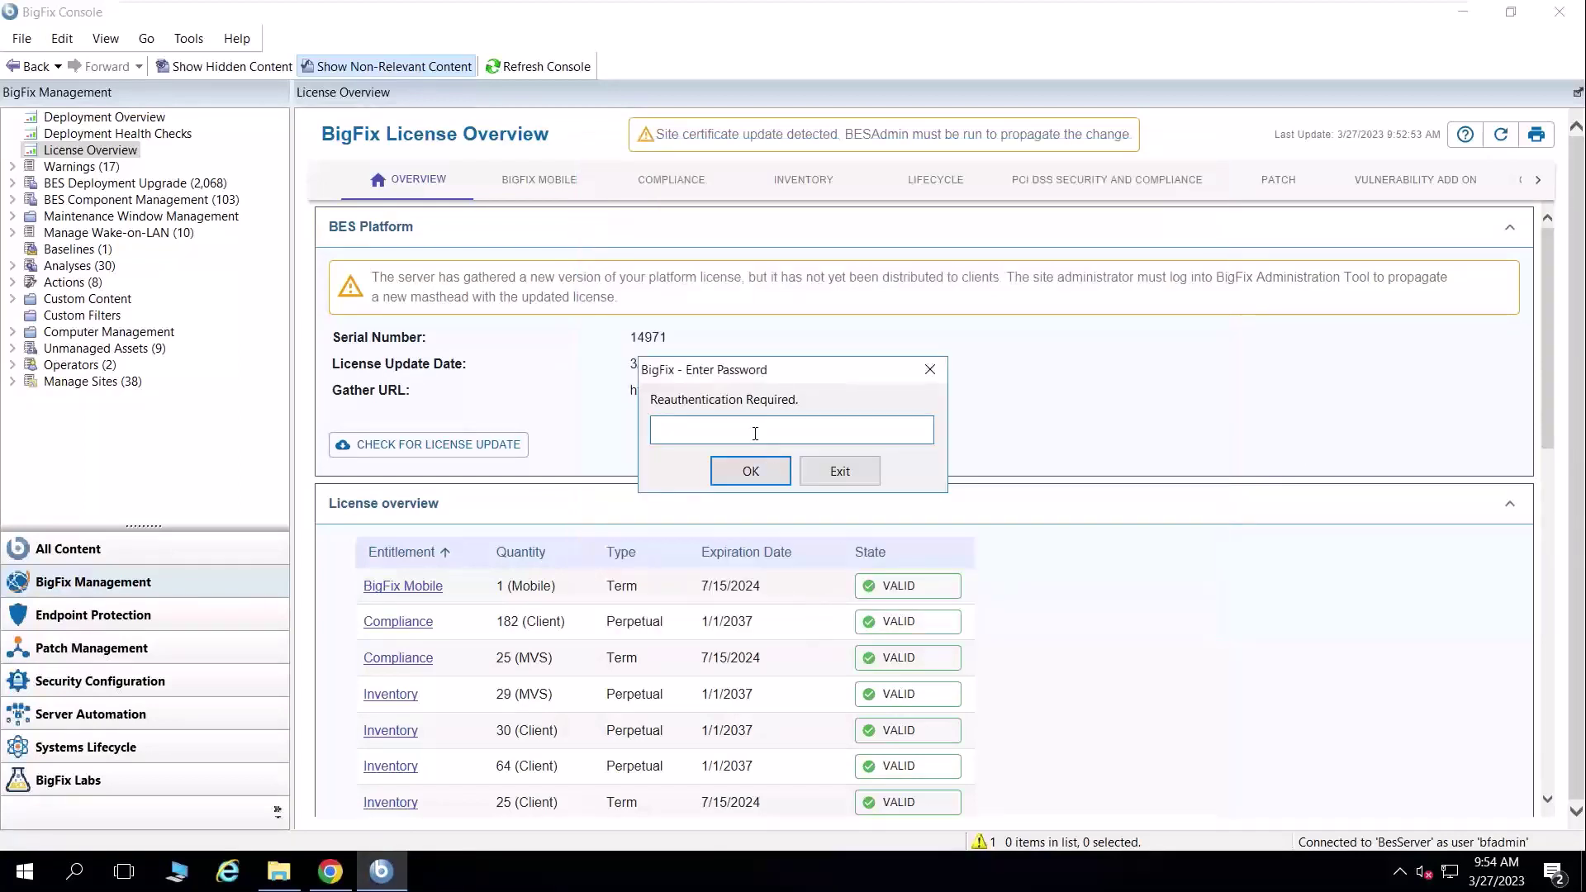
{"action": "type", "text": "*******"}
{"action": "key", "text": "Return"}
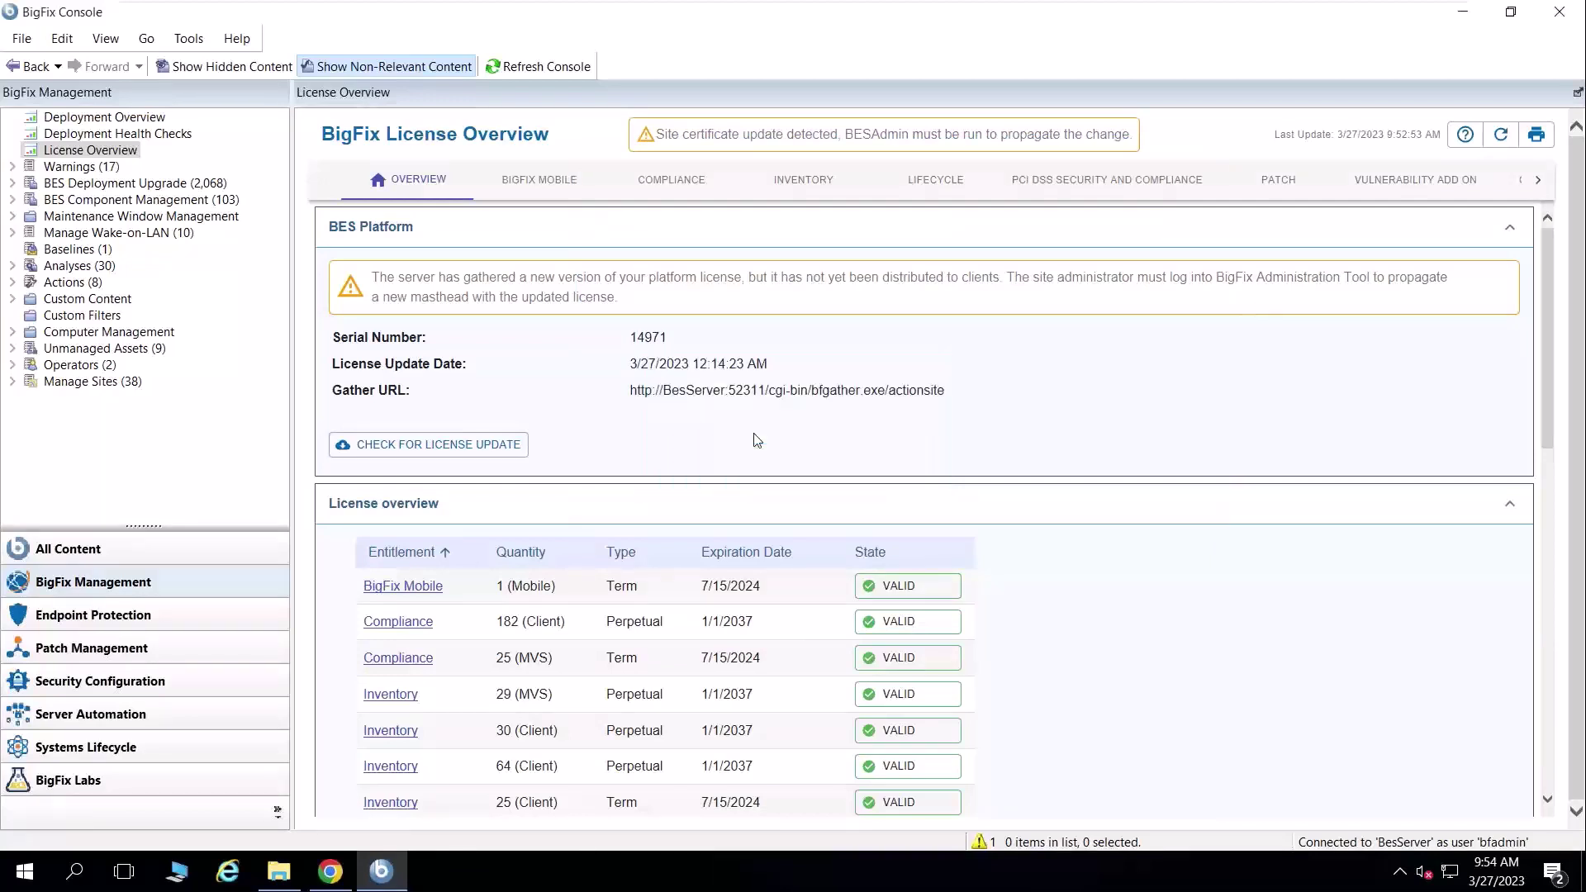
- Refresh the License Overview dashboard repeatedly until its last update time is current
{"action": "left_click", "coordinate": [1501, 137]}
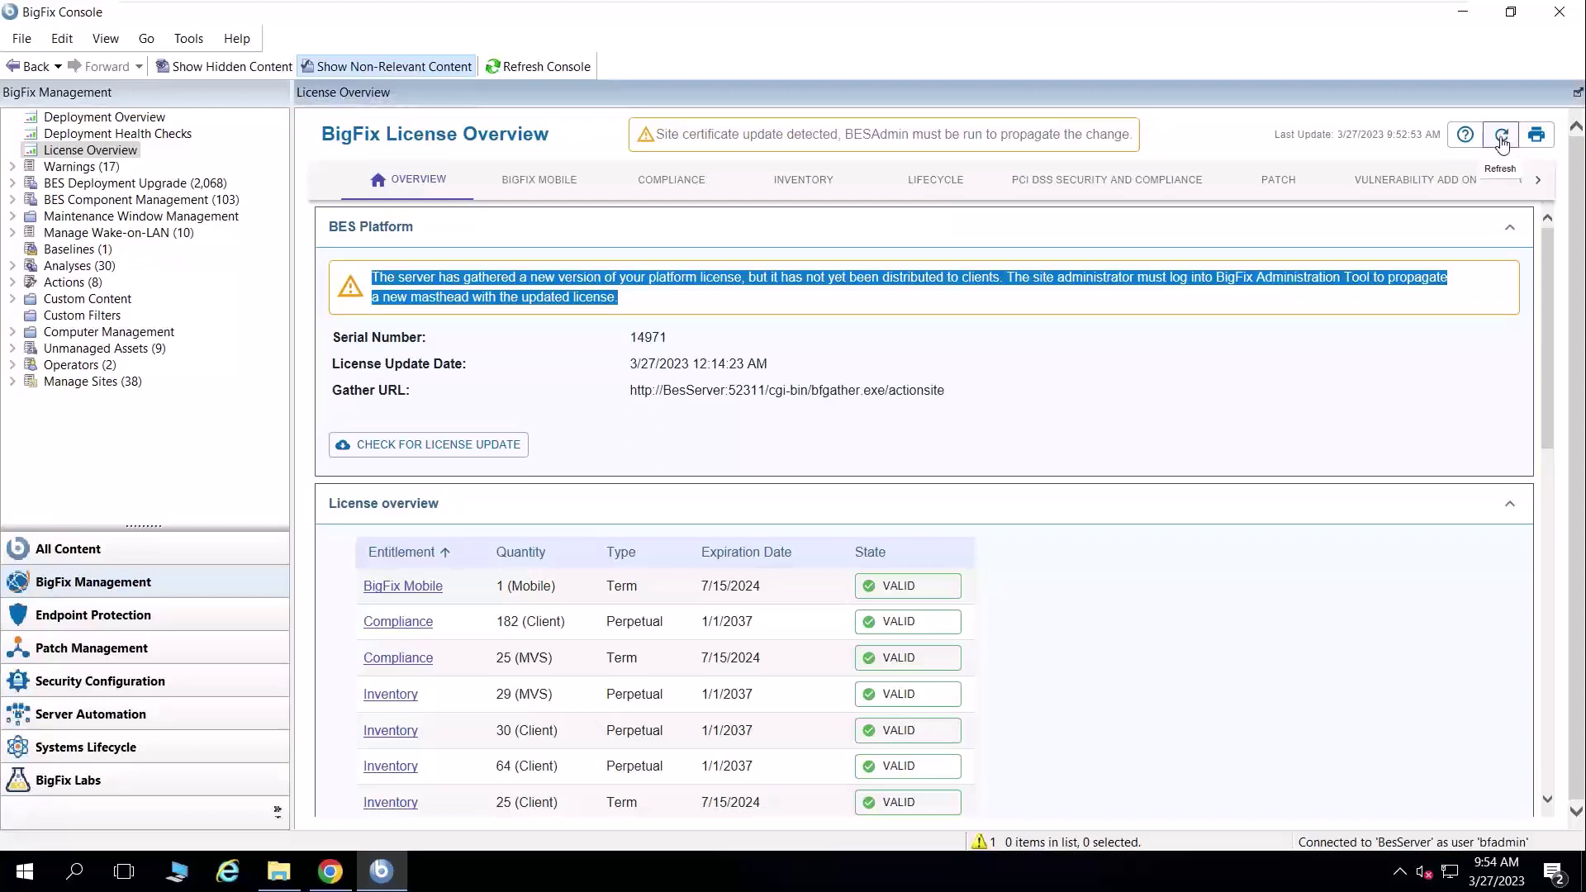
{"action": "left_click", "coordinate": [1501, 137]}
{"action": "left_click", "coordinate": [1505, 140]}
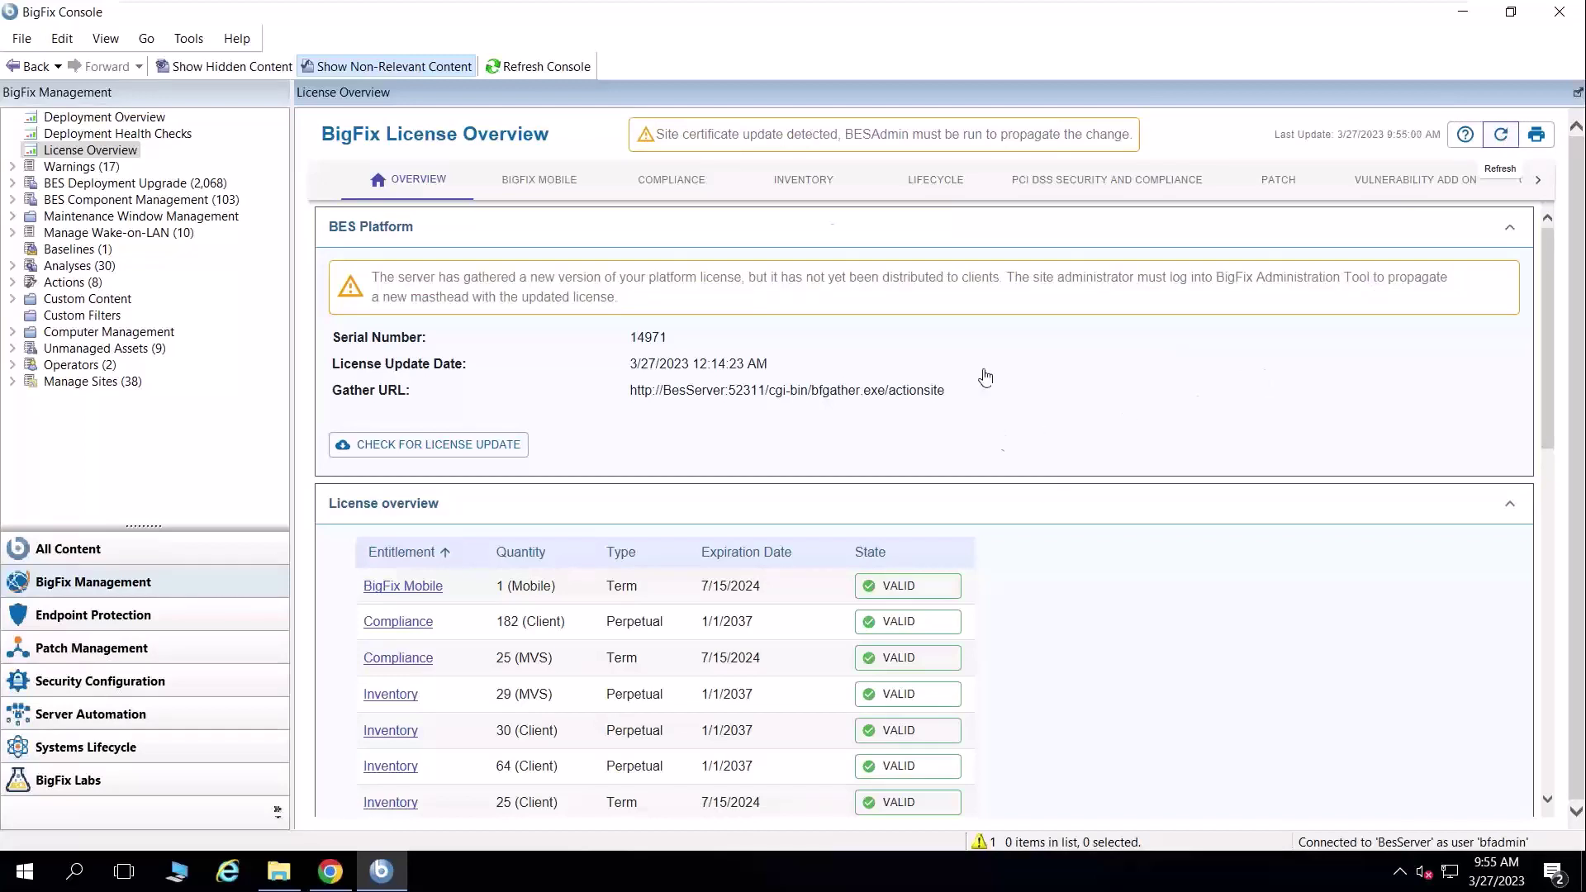
{"action": "left_click", "coordinate": [1498, 142]}
- Minimize the VMware window to reveal the BigFix licensing article KB0085373 in the browser
{"action": "mouse_move", "coordinate": [1433, 2]}
{"action": "left_click", "coordinate": [1392, 18]}
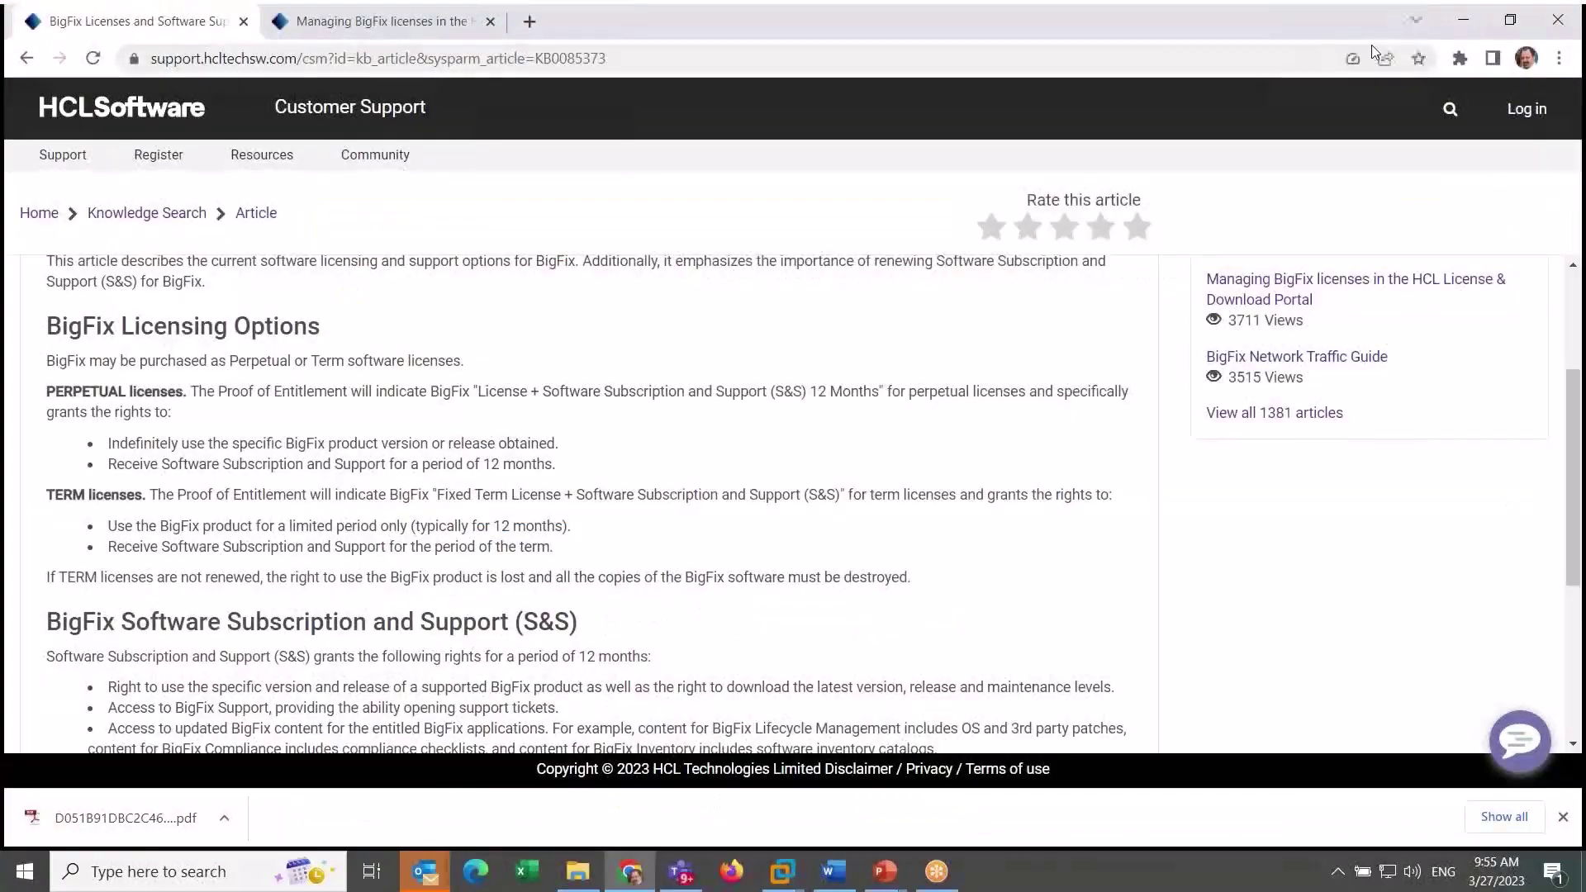